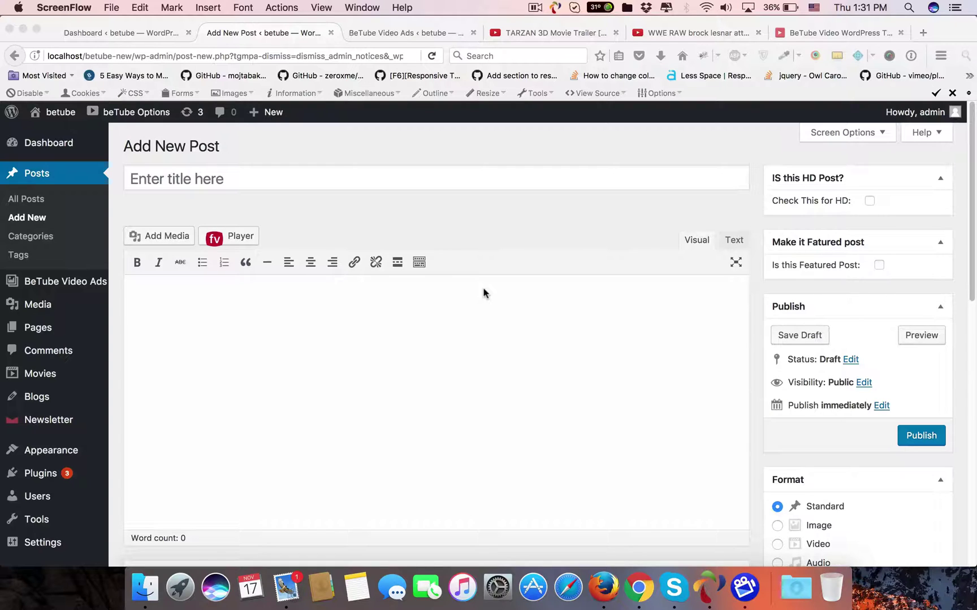
Step: Title the new post 'Video Title'
scroll(346, 279, down, 2)
scroll(49, 268, down, 15)
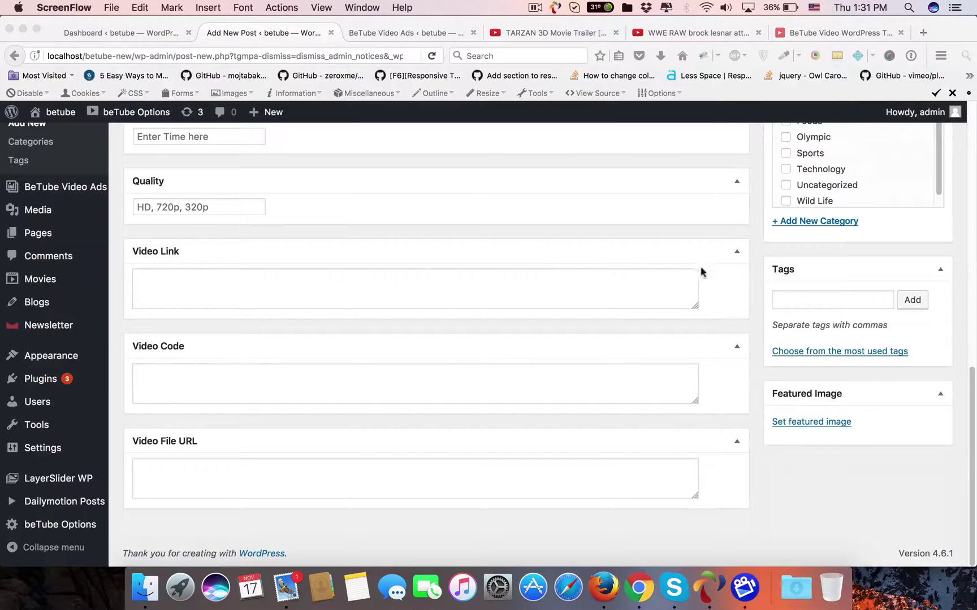
click(974, 461)
scroll(973, 400, up, 15)
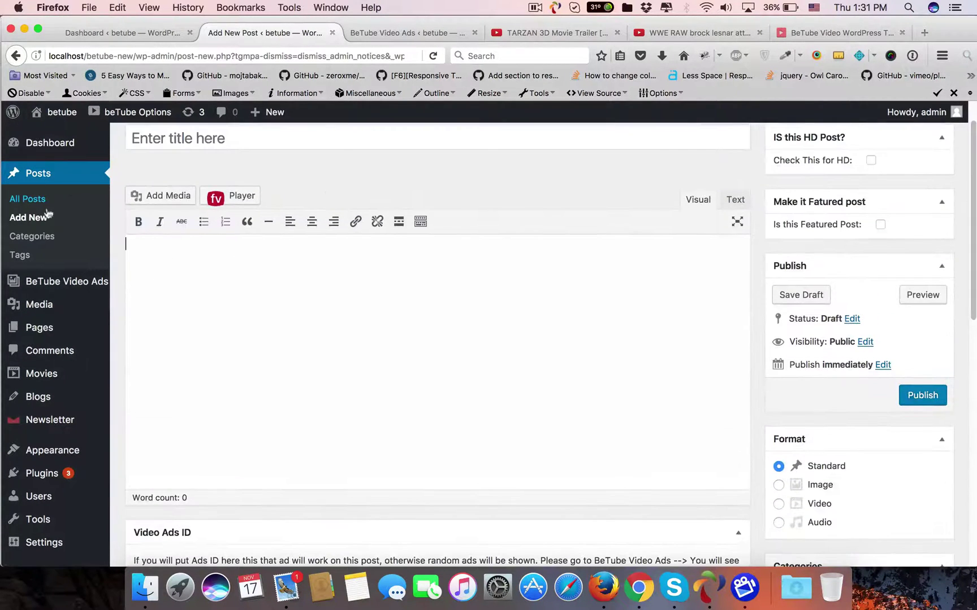
click(169, 146)
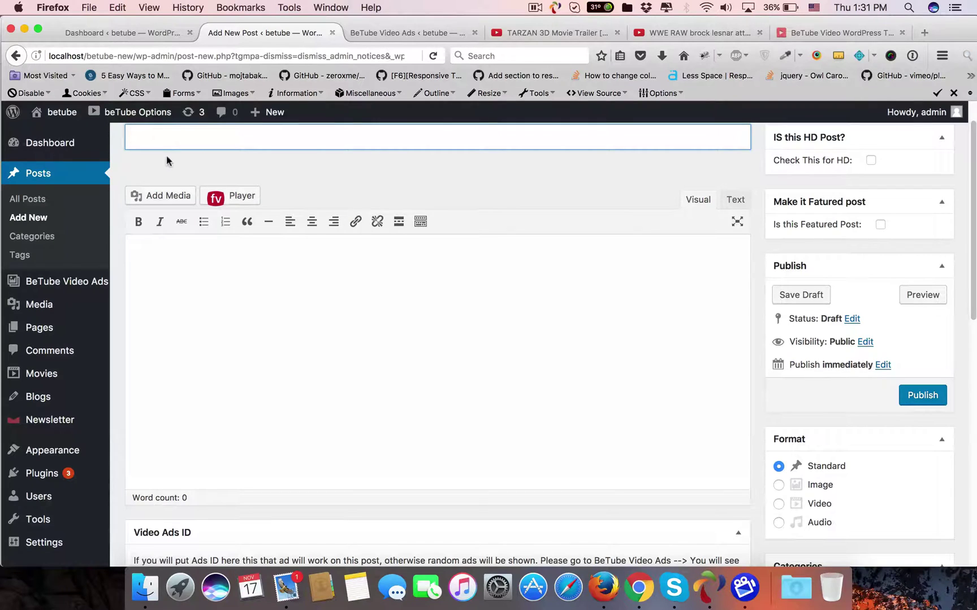
text(Video Title)
Step: Write 'Article' as the post's body text
click(179, 256)
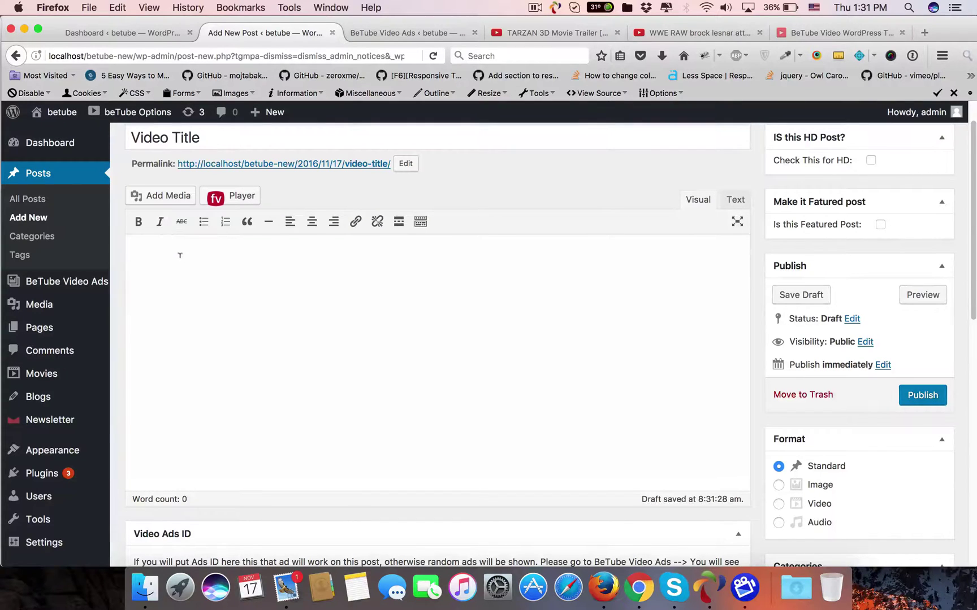
text(Article)
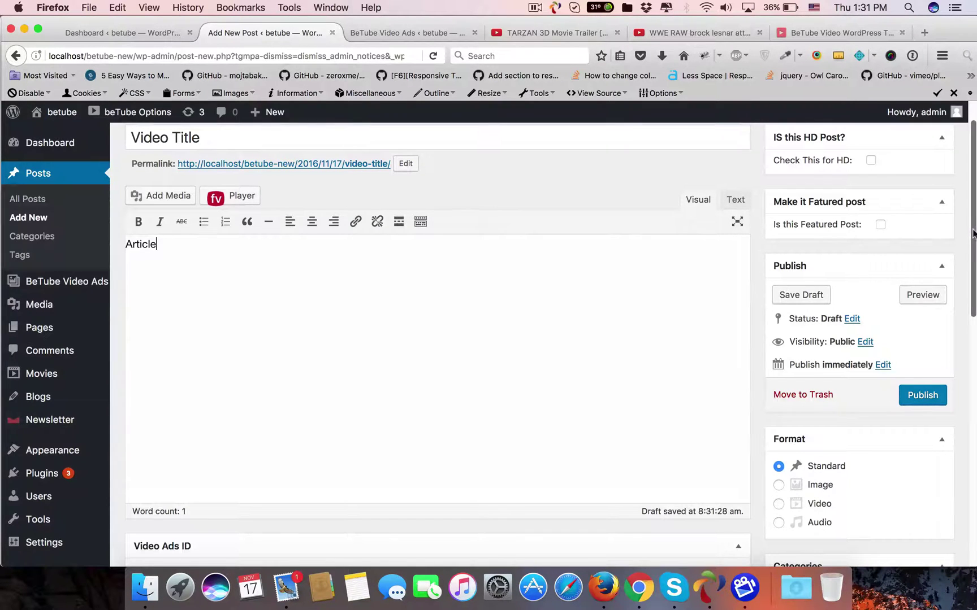
scroll(972, 234, up, 2)
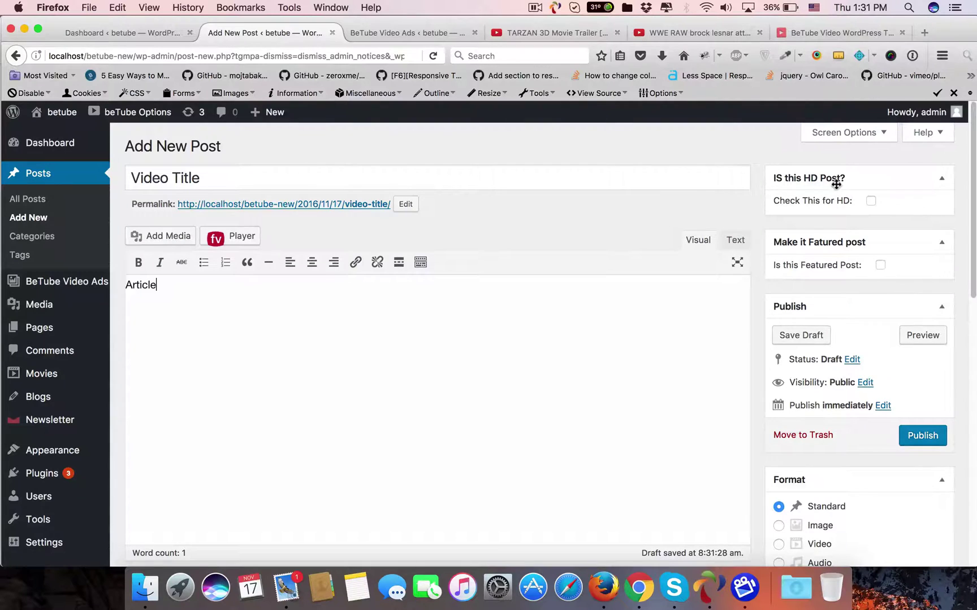
Step: Tick 'Check This for HD' and compare with the BeTube demo's HD filter on Newest Videos
click(870, 202)
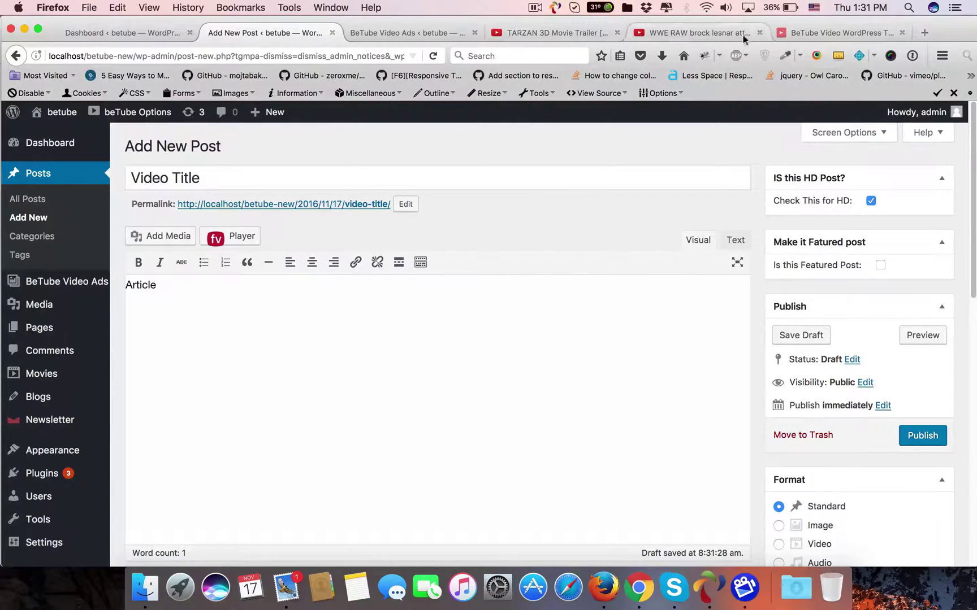
click(810, 32)
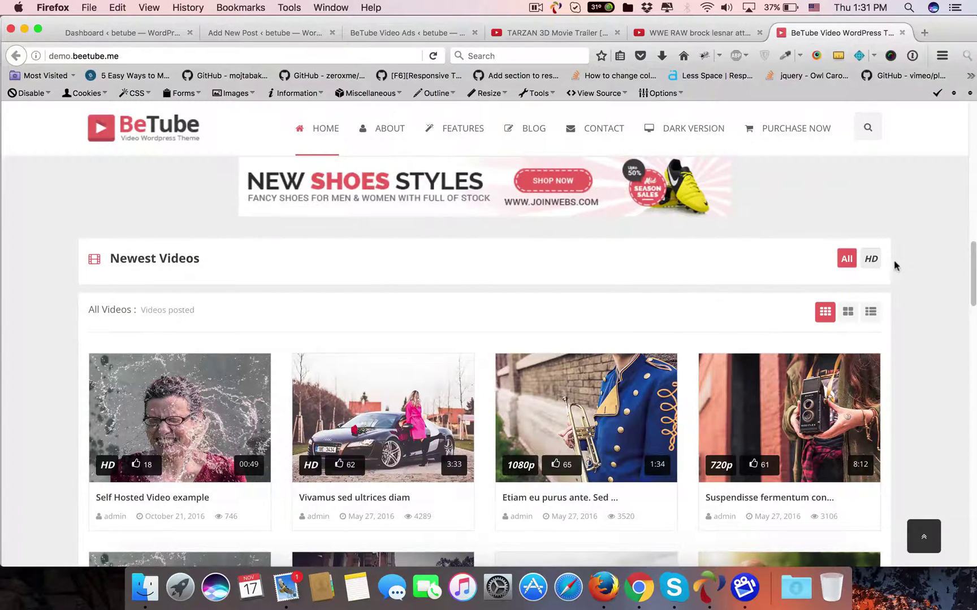
click(871, 258)
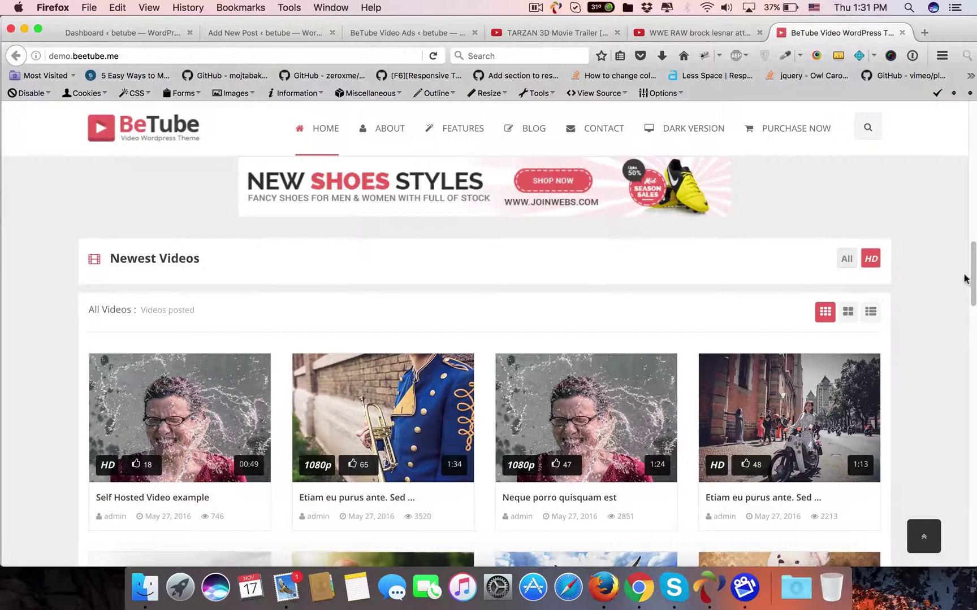
click(847, 265)
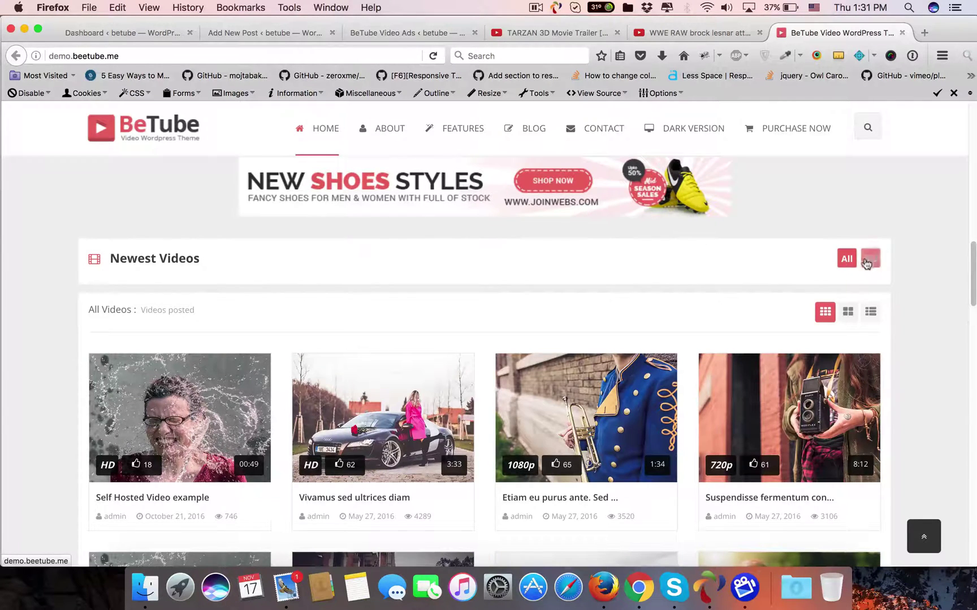
click(869, 263)
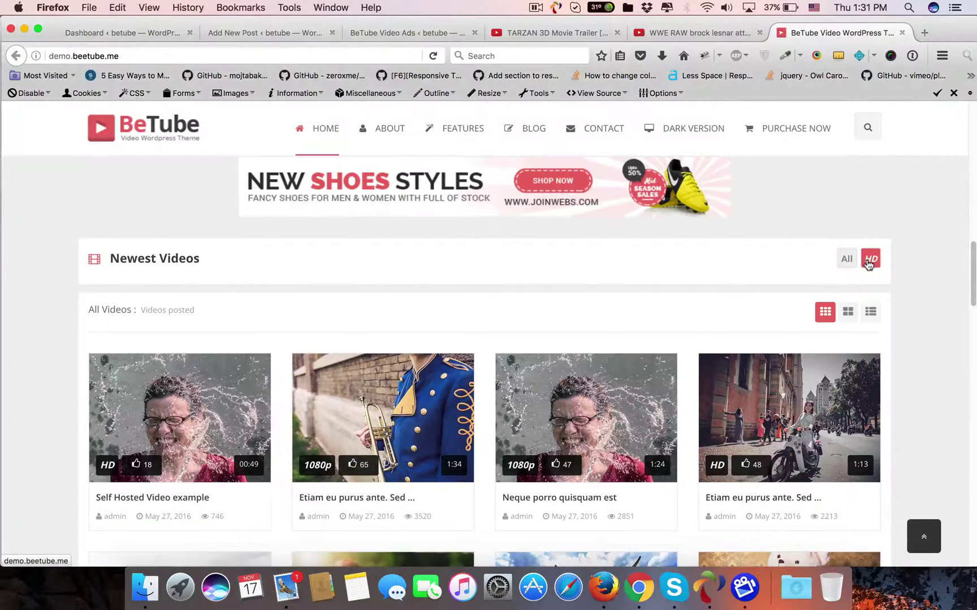
Step: Tick 'Is this Featured Post' and glance at the demo's Featured Videos slider
click(292, 33)
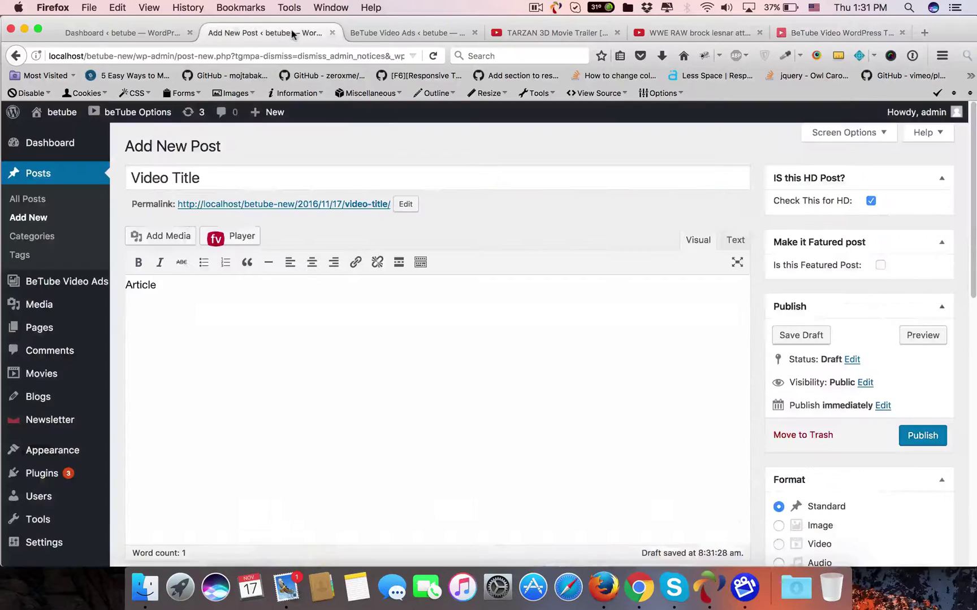
click(879, 266)
click(855, 32)
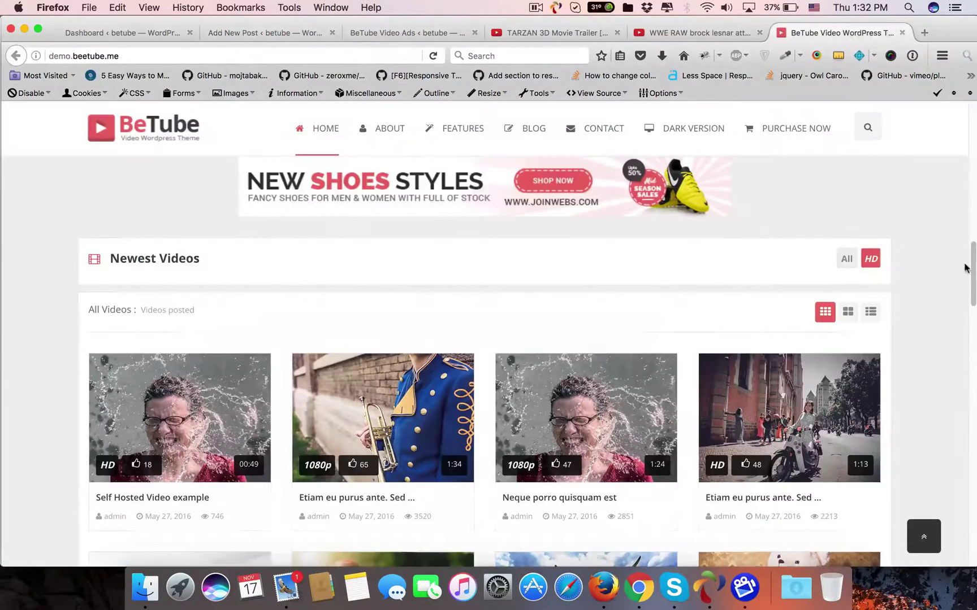
drag(967, 270, 974, 189)
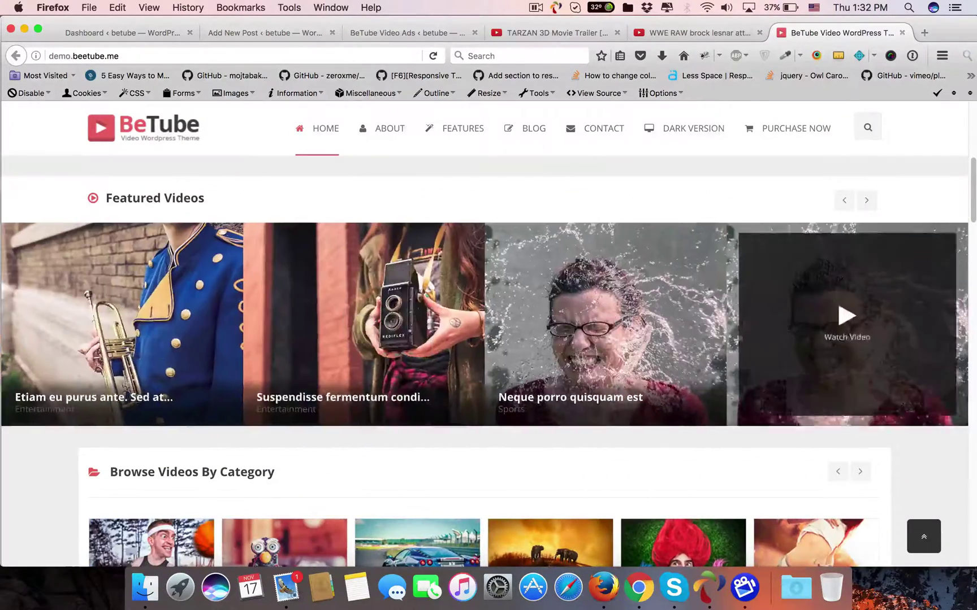
click(260, 33)
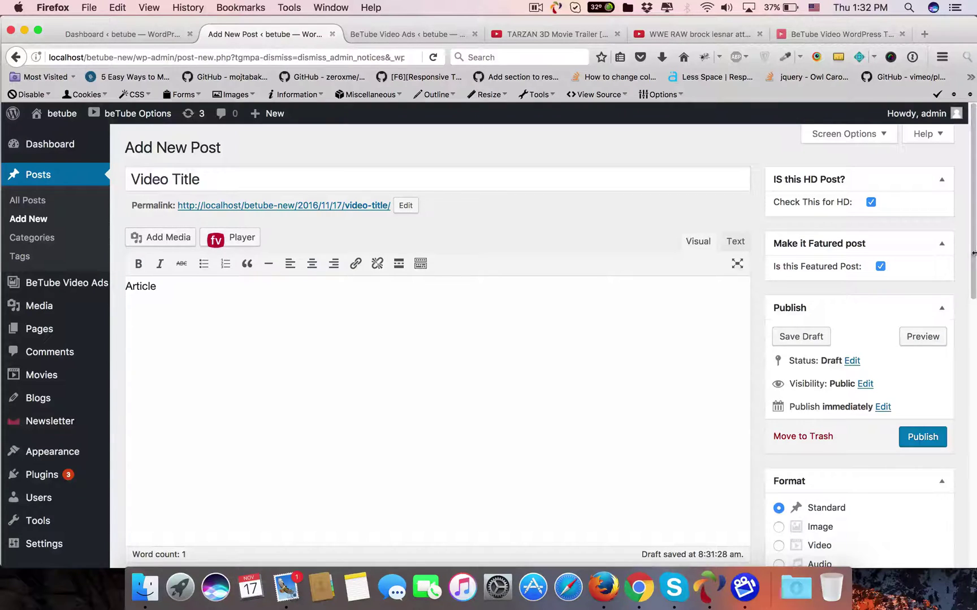
Step: Tick Entertainment in the post's Categories box
scroll(754, 302, down, 10)
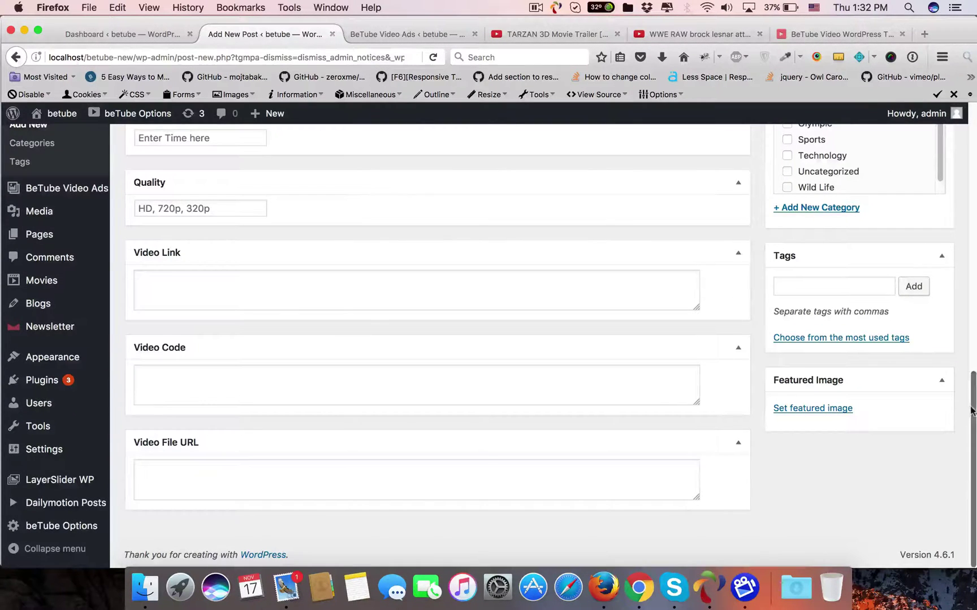
scroll(958, 335, up, 5)
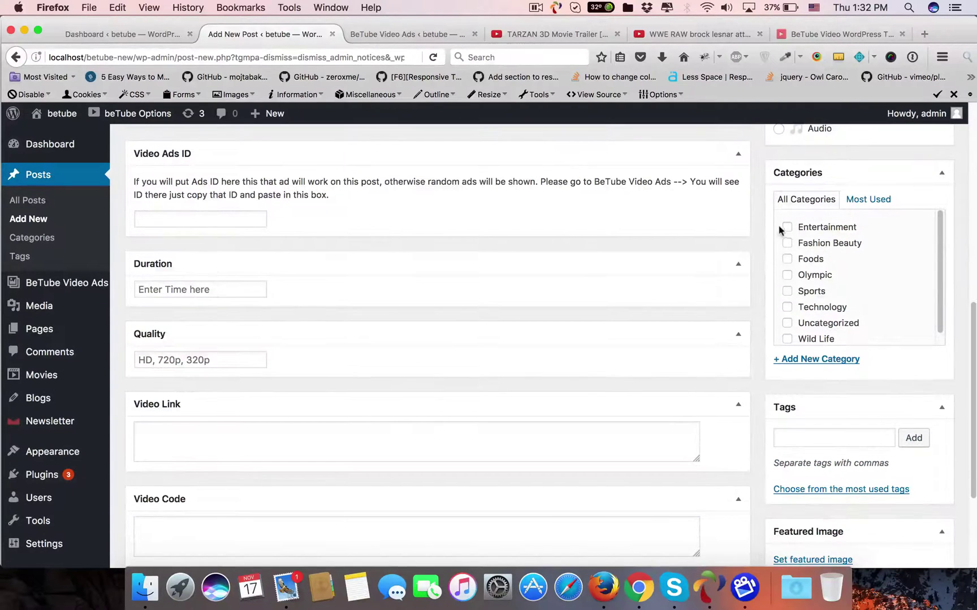
click(786, 228)
click(820, 436)
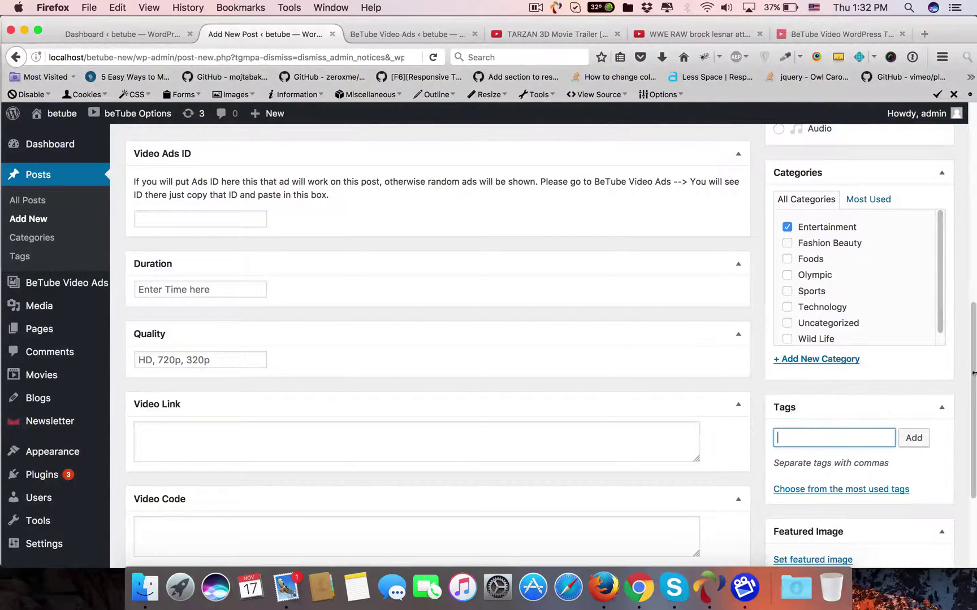
drag(973, 373, 973, 325)
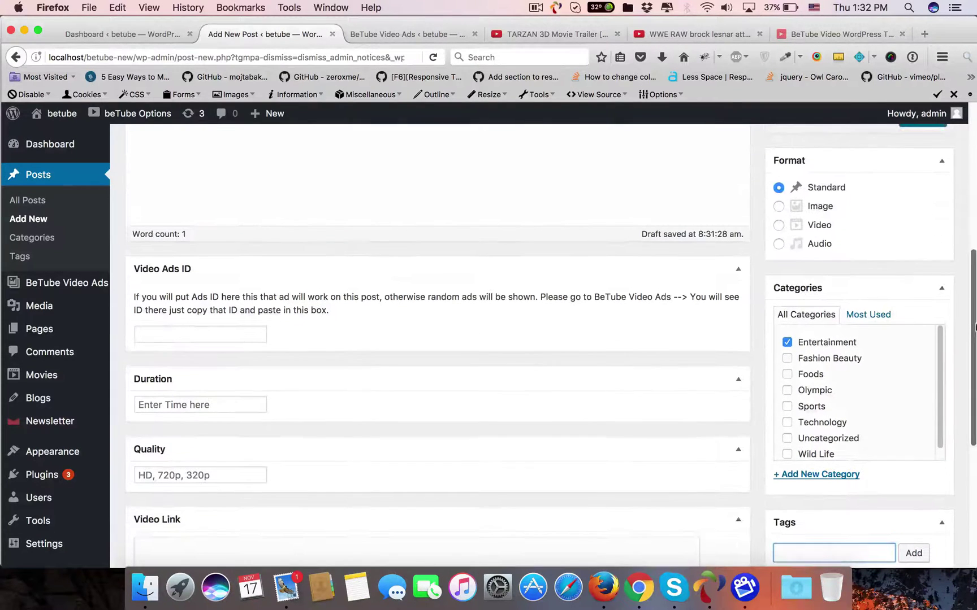
click(156, 337)
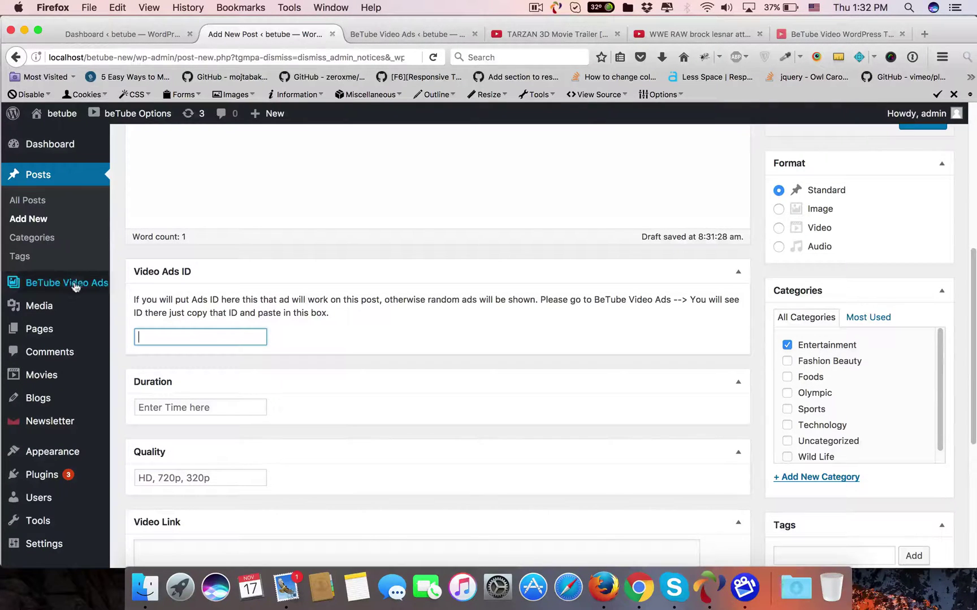
mouse_move(66, 282)
click(378, 34)
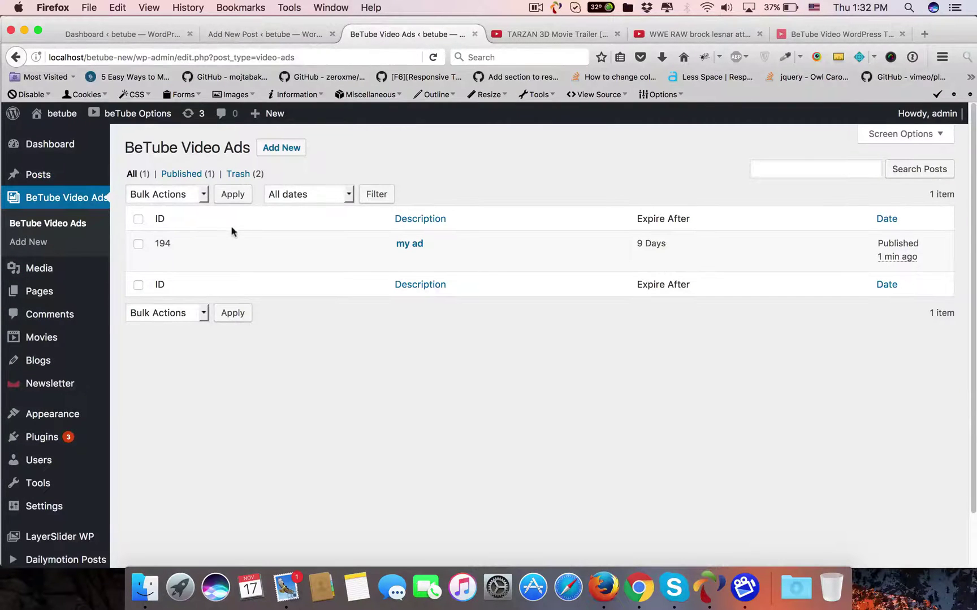
click(301, 36)
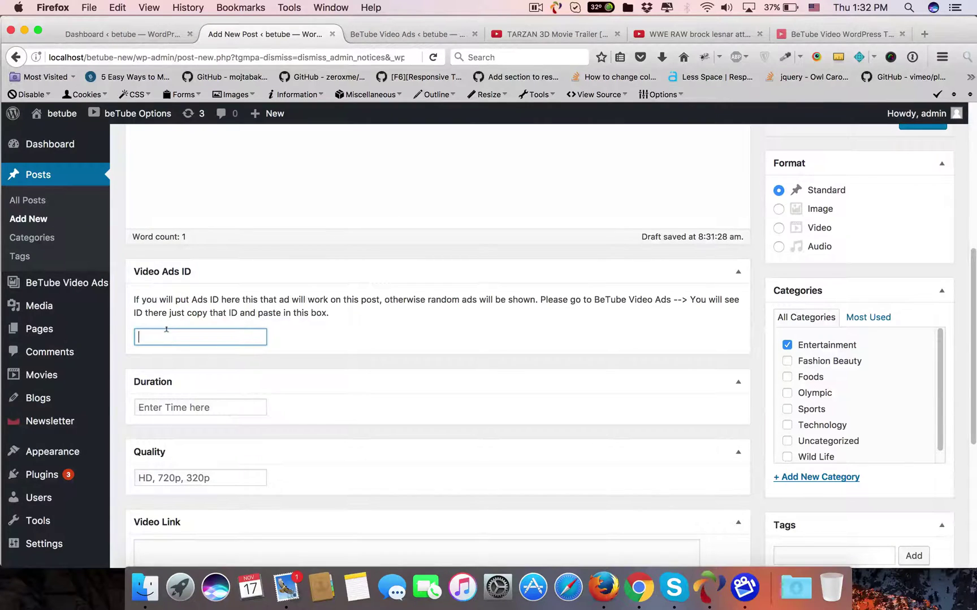
text(194)
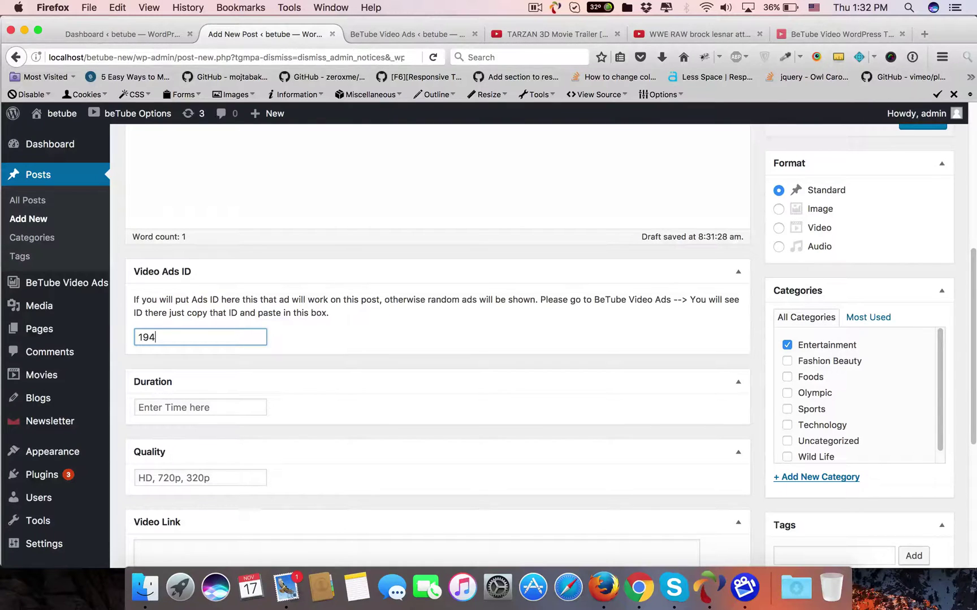
key(BackSpace)
key(BackSpace)
key(BackSpace)
Step: Enter 15:00 as the video duration
click(173, 405)
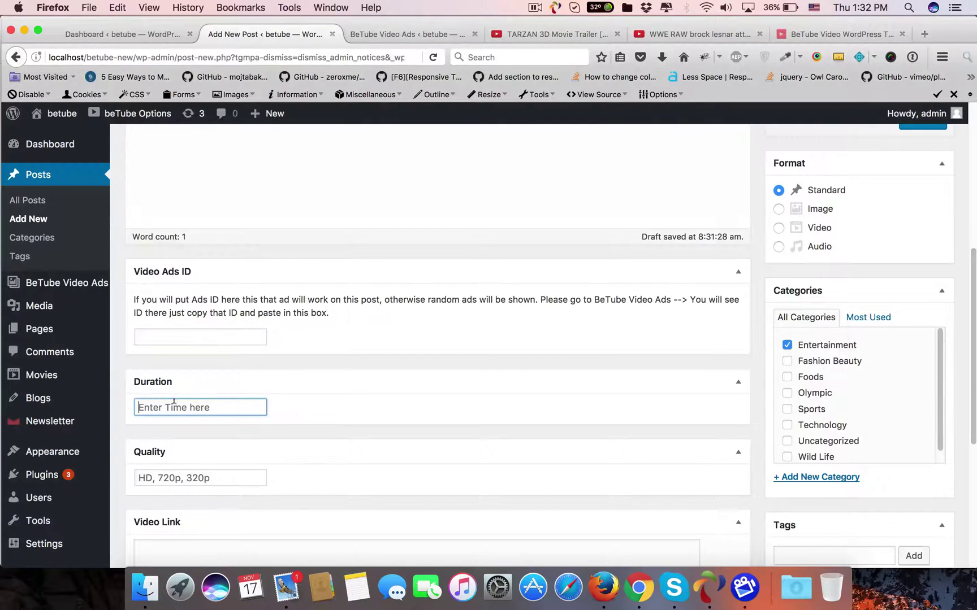
scroll(971, 418, down, 2)
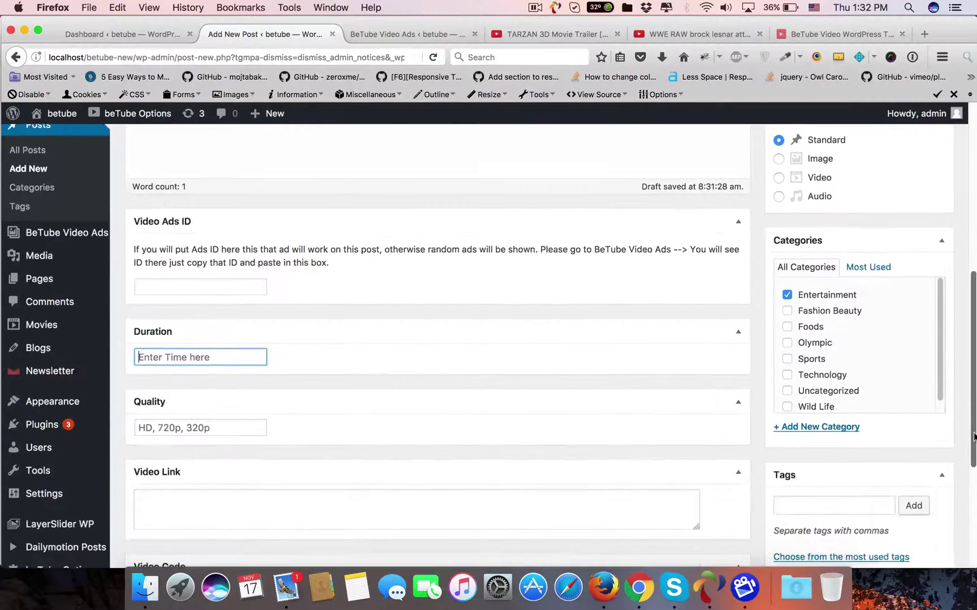
text(1)
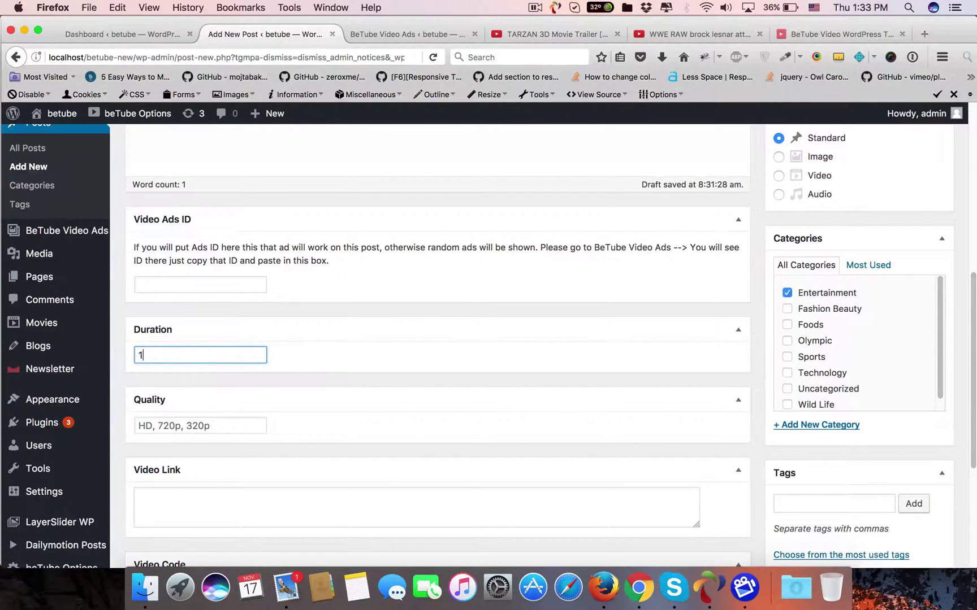
text(5:00)
scroll(974, 355, down, 5)
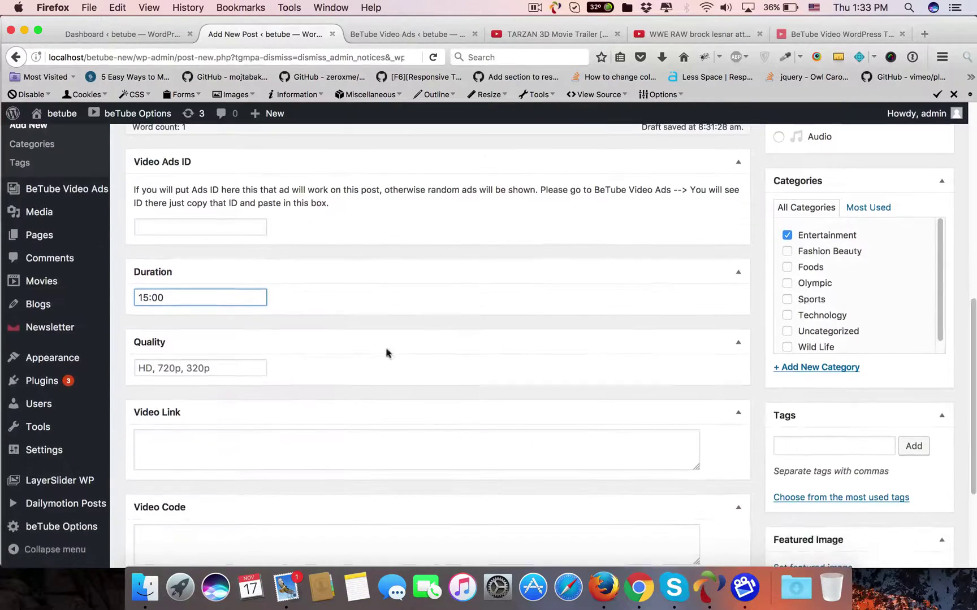
Step: Enter 720p as the video quality, replacing an initial HD entry
click(150, 366)
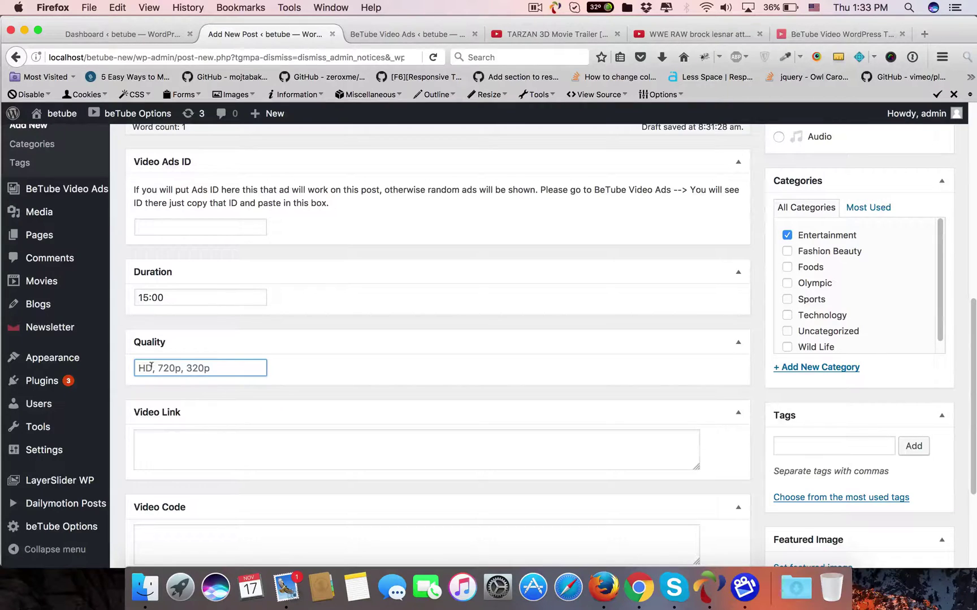
text(HD)
key(BackSpace)
key(BackSpace)
text(720p)
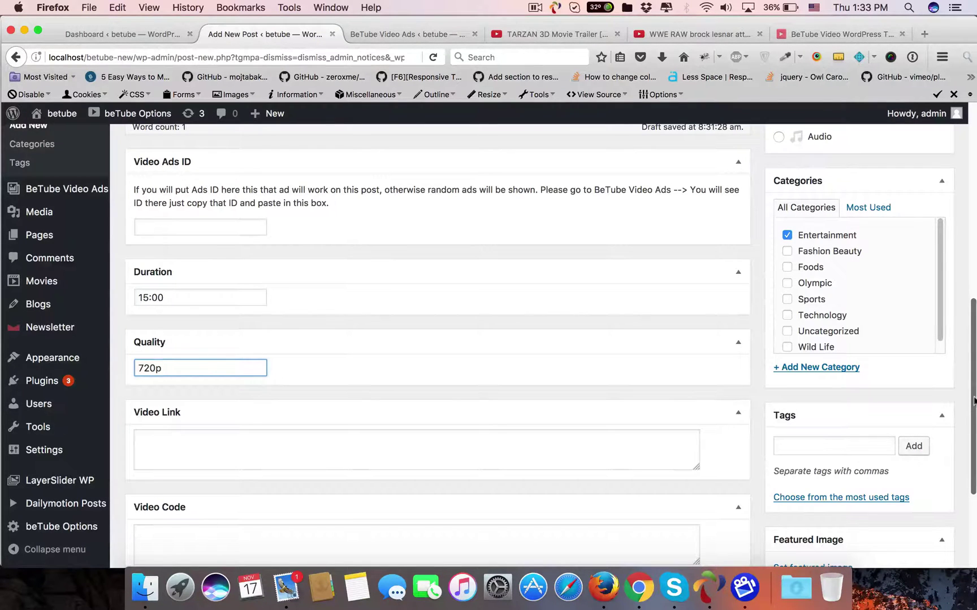
scroll(974, 403, down, 3)
click(222, 355)
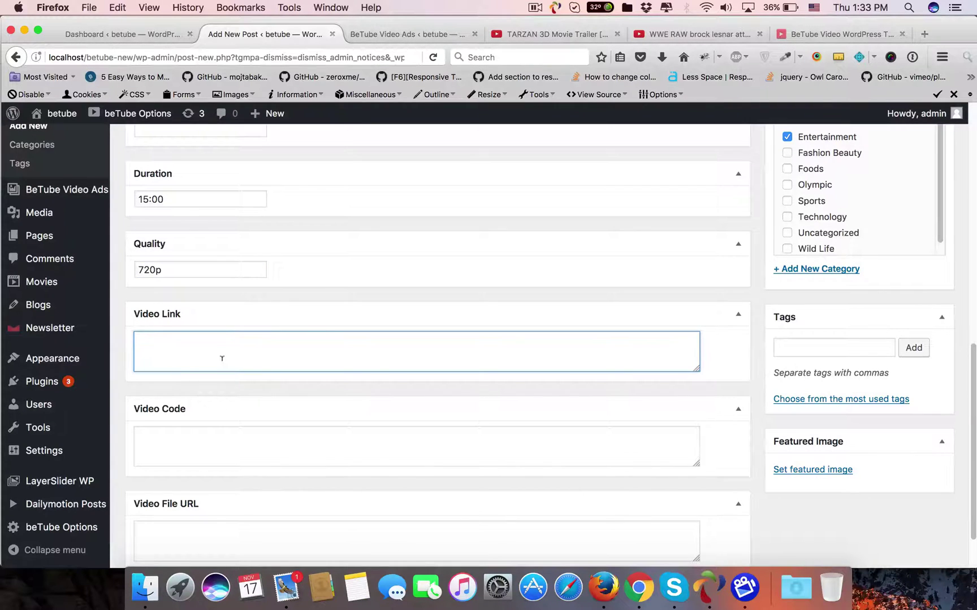
Step: Paste the WWE RAW YouTube video's URL into Video Link
click(680, 34)
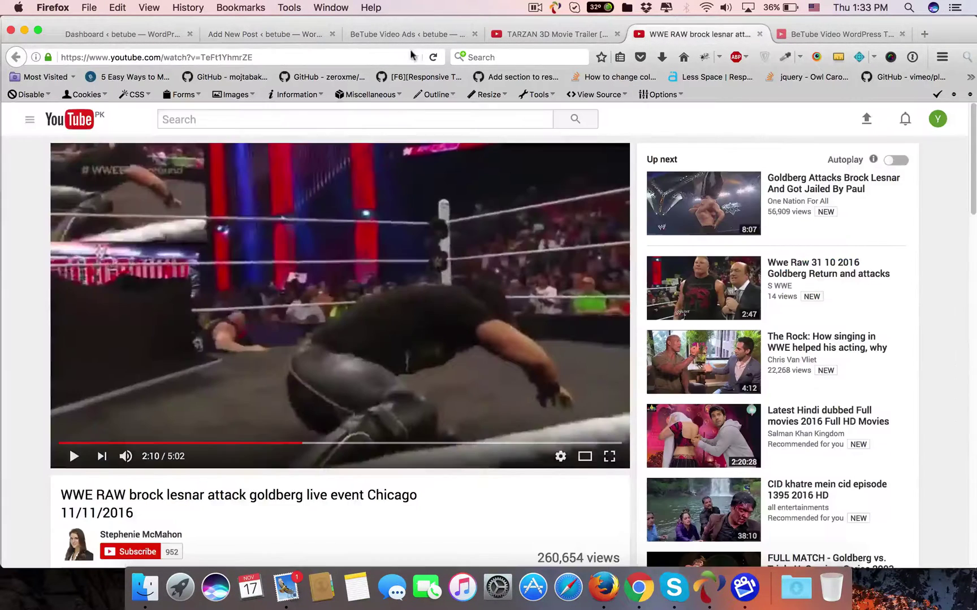
click(346, 54)
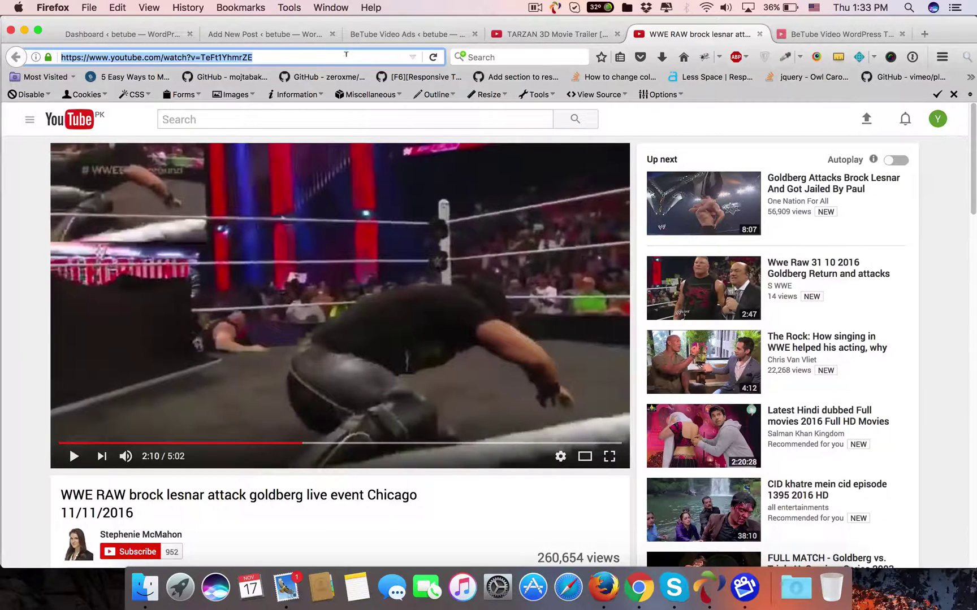
click(261, 35)
text(https://www.youtube.com/watch?v=TeFt1YhmrZE)
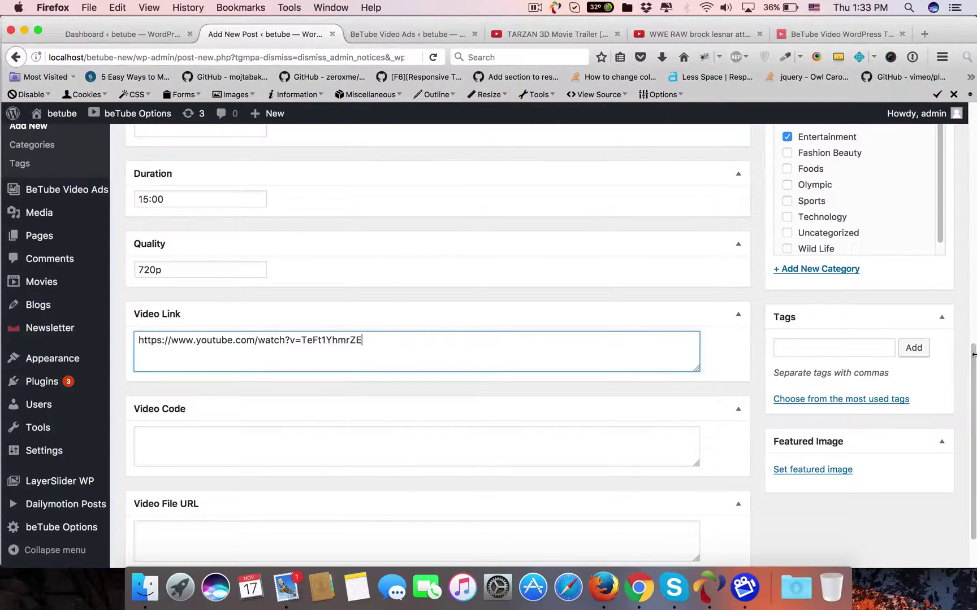
scroll(929, 392, down, 2)
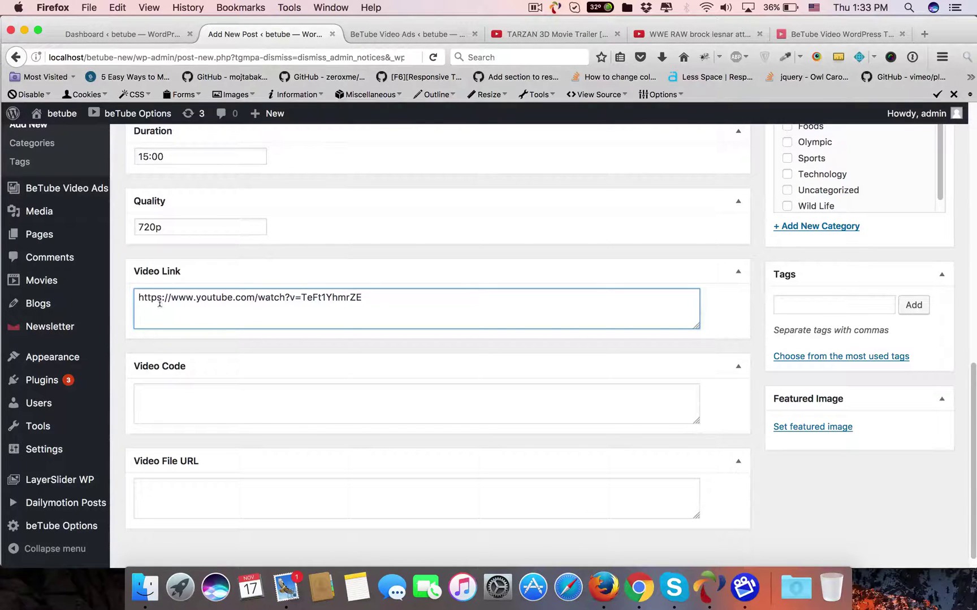
Step: Clear Video Link and paste YouTube's Share > Embed iframe code into Video Code
key(super+a)
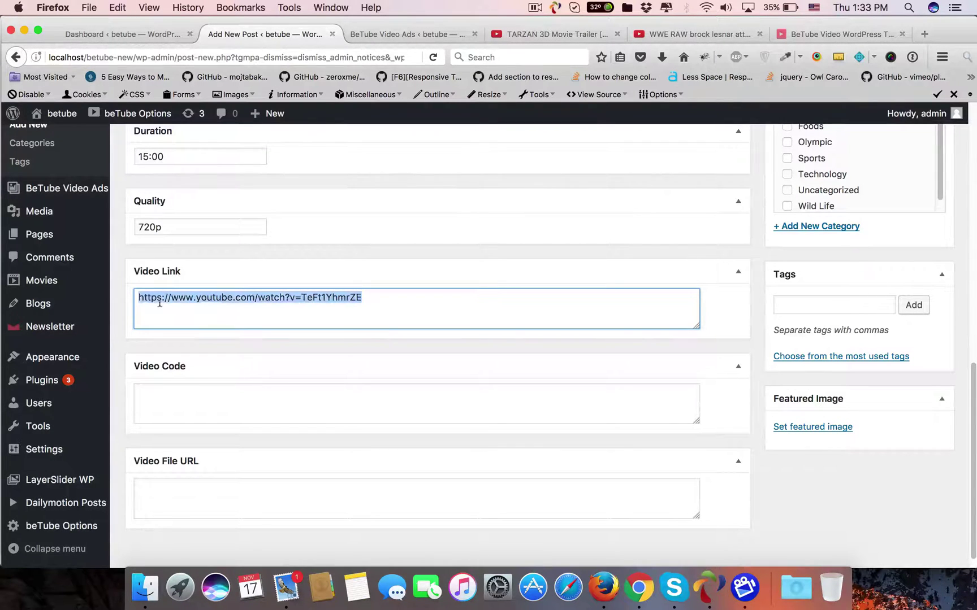
key(BackSpace)
click(156, 400)
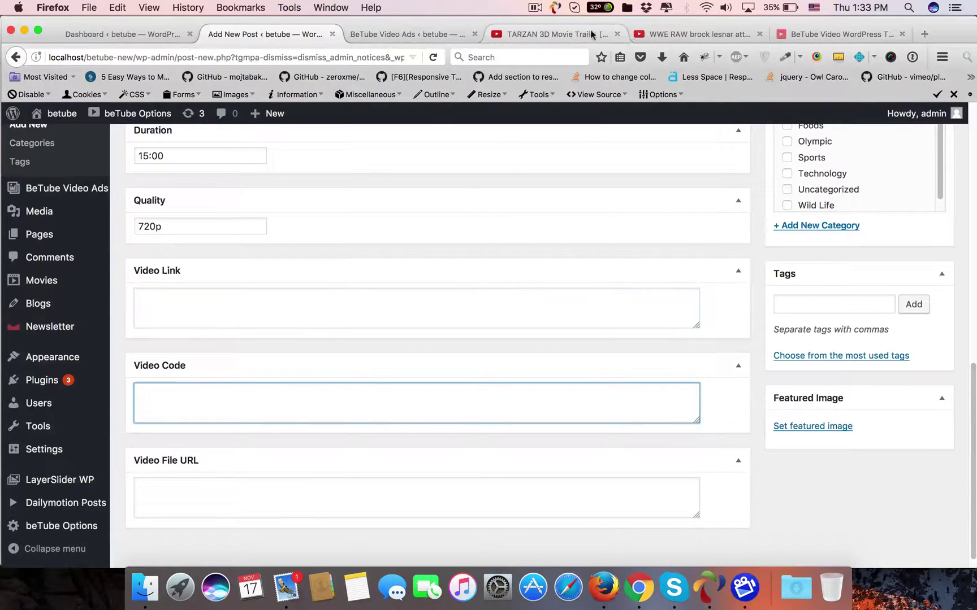
click(650, 39)
scroll(964, 272, down, 10)
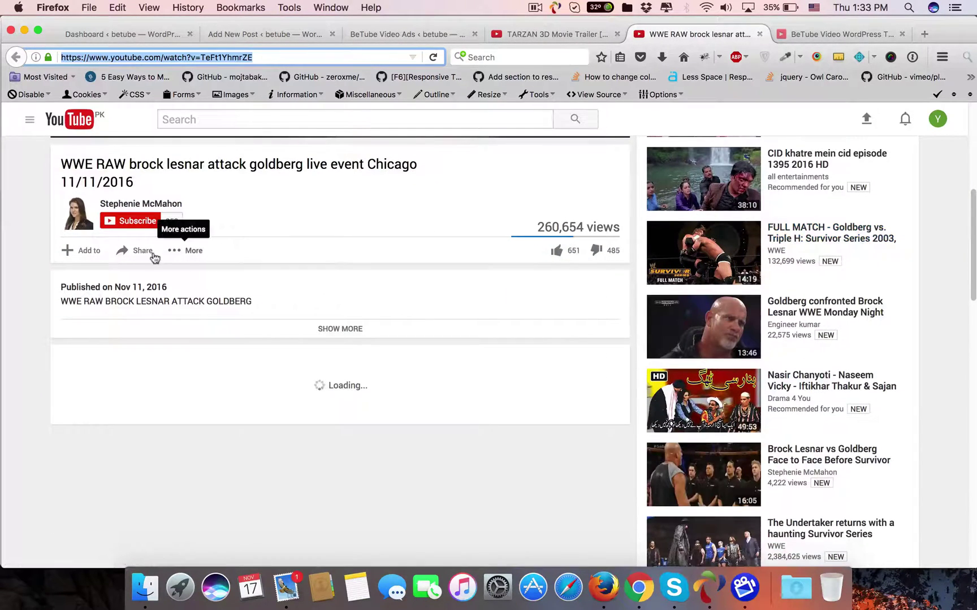
click(148, 255)
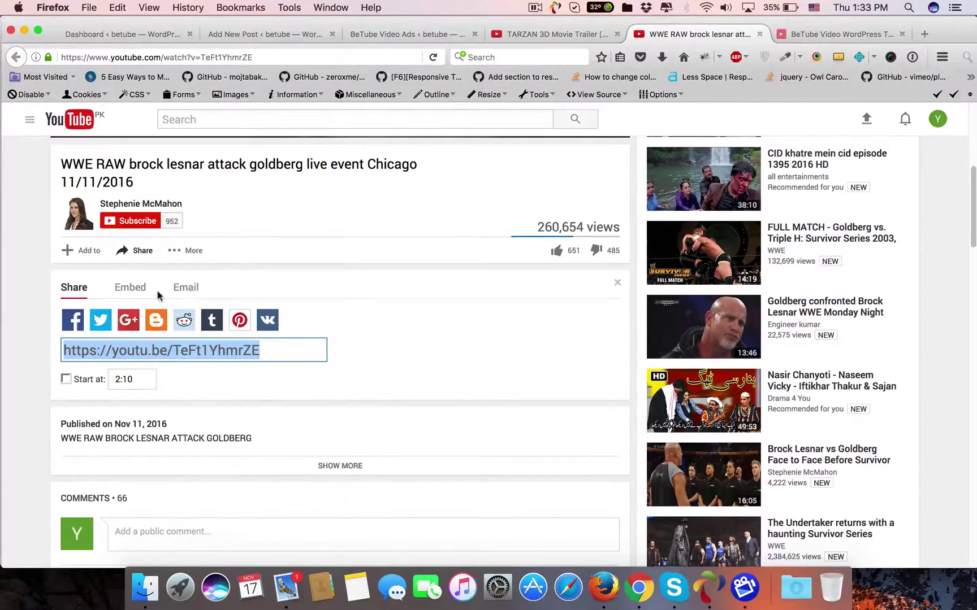
click(143, 288)
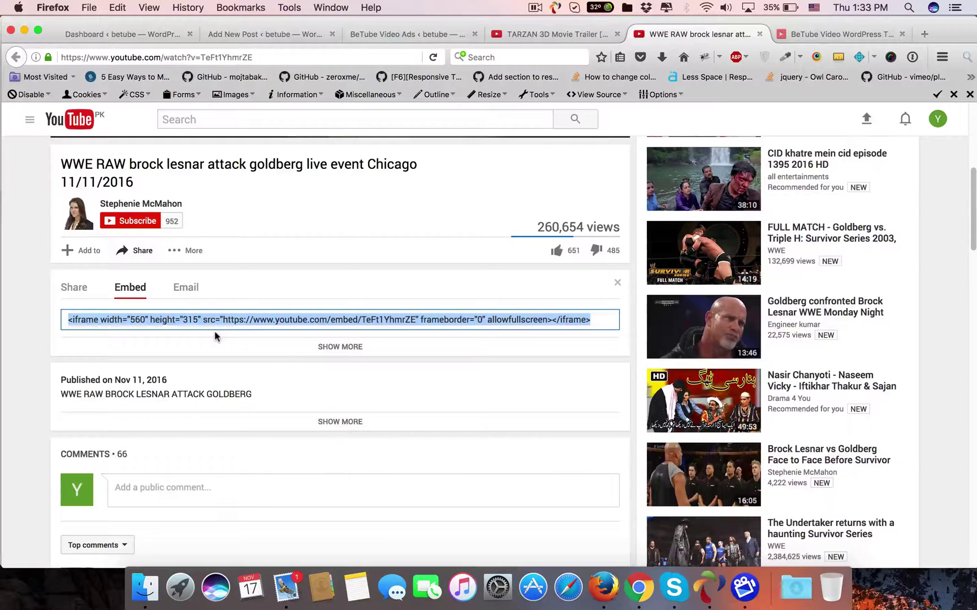
click(290, 35)
text(<iframe width="560" height="315" src="https://www.youtube.com/embed/TeFt1YhmrZE" frameborder="0" allowfullscreen></iframe>)
Step: Delete the pasted embed code so Video Code is empty again
scroll(971, 394, down, 2)
click(187, 486)
click(286, 396)
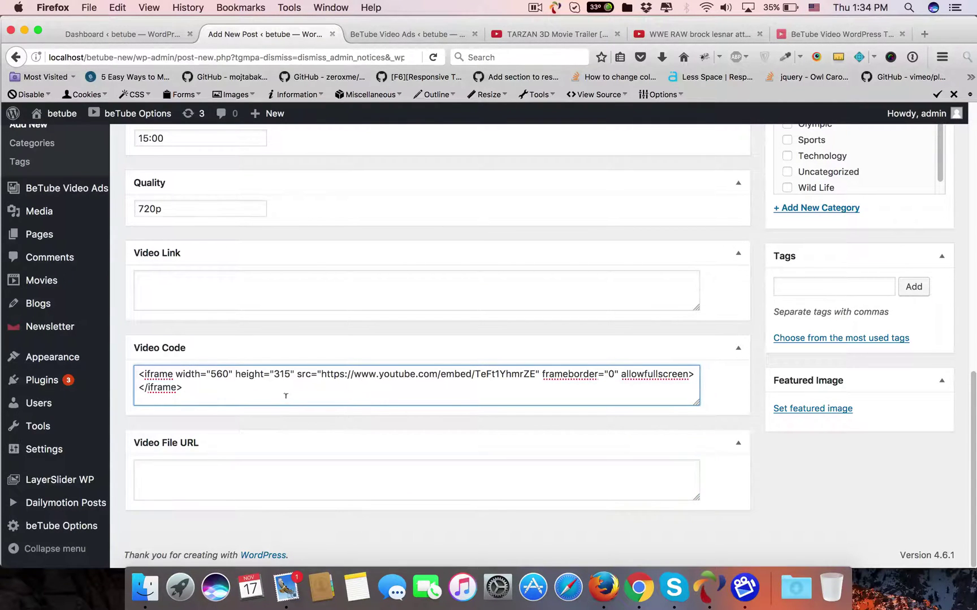
key(super+a)
key(super+c)
key(BackSpace)
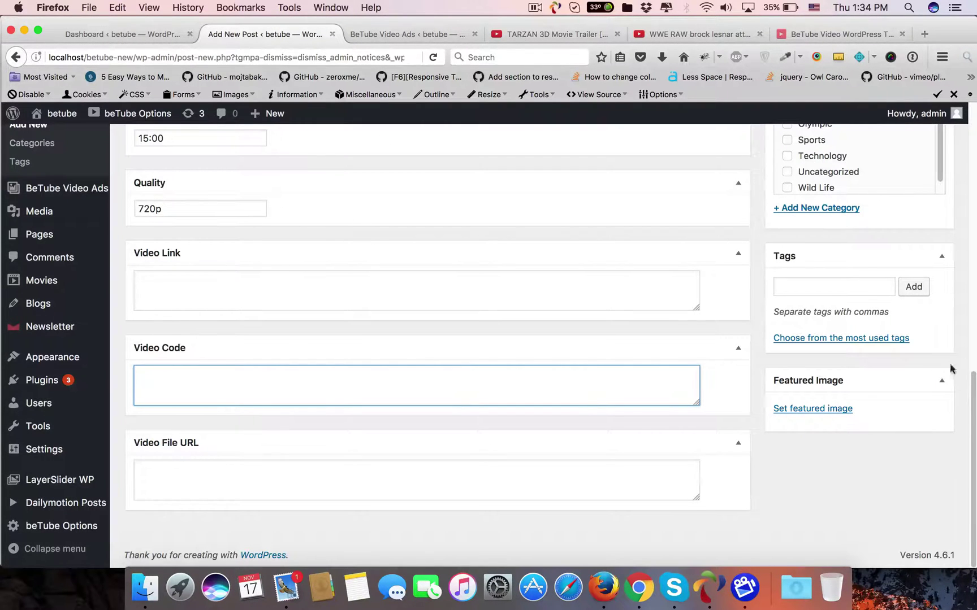
Step: Select the file URL of the guitar banner profile-bg1-1.png in a new Media Library tab
scroll(973, 430, up, 1)
scroll(973, 431, up, 4)
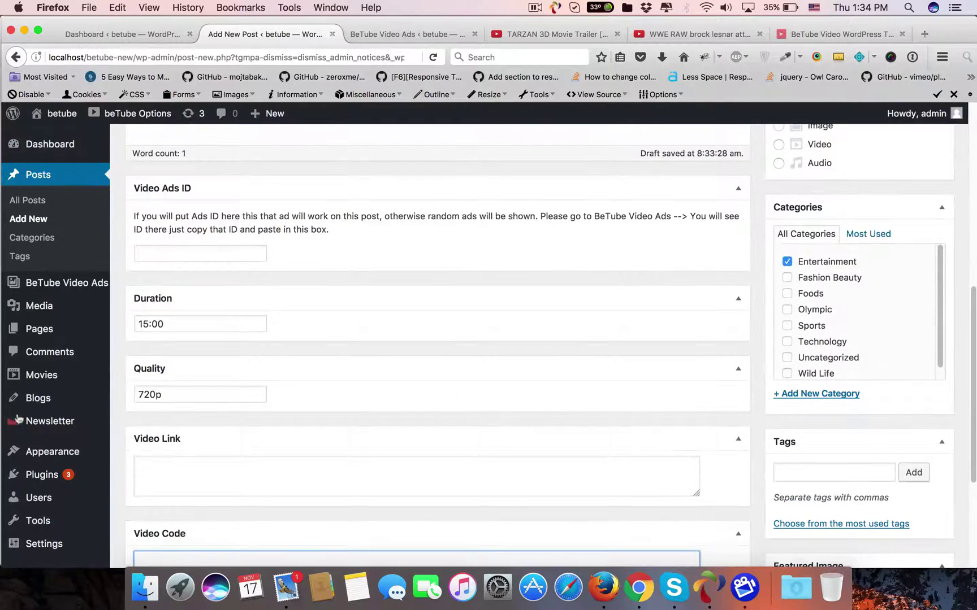
mouse_move(39, 305)
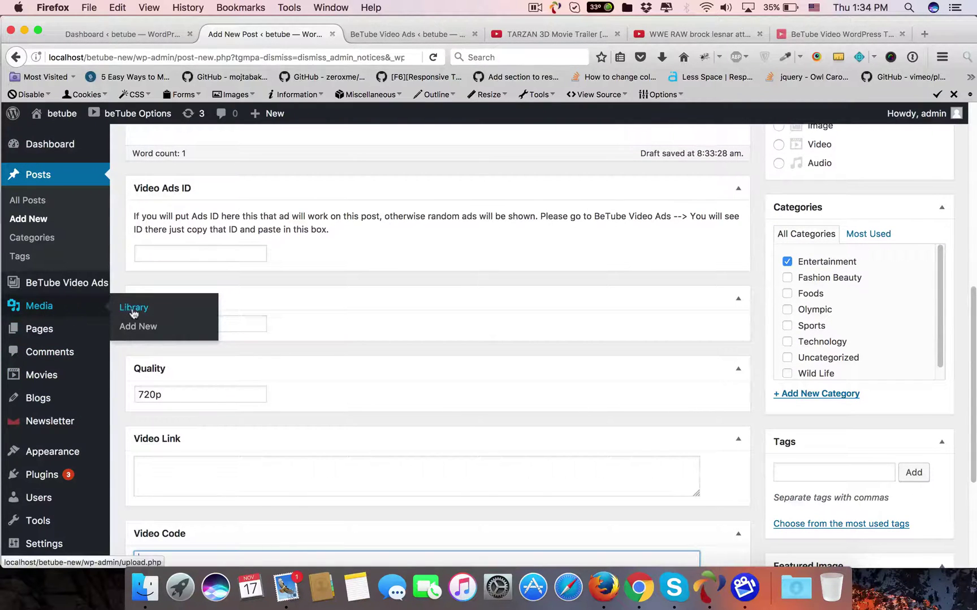
super+click(136, 309)
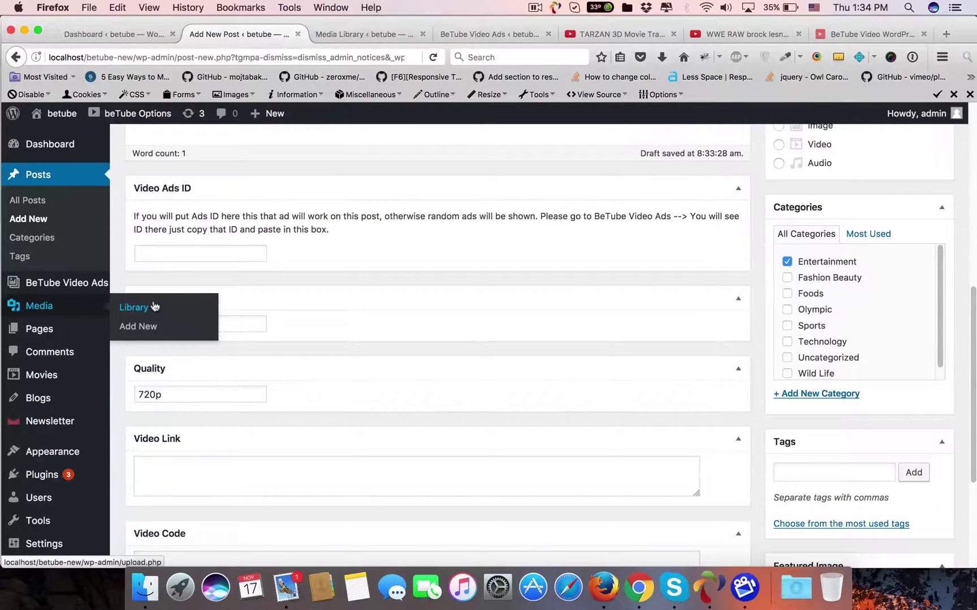
click(334, 35)
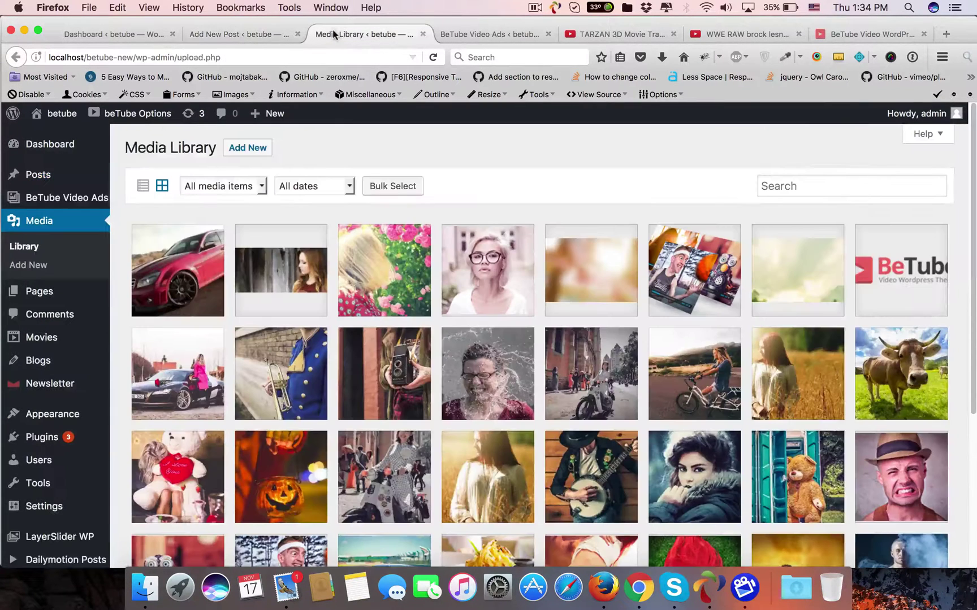
click(286, 267)
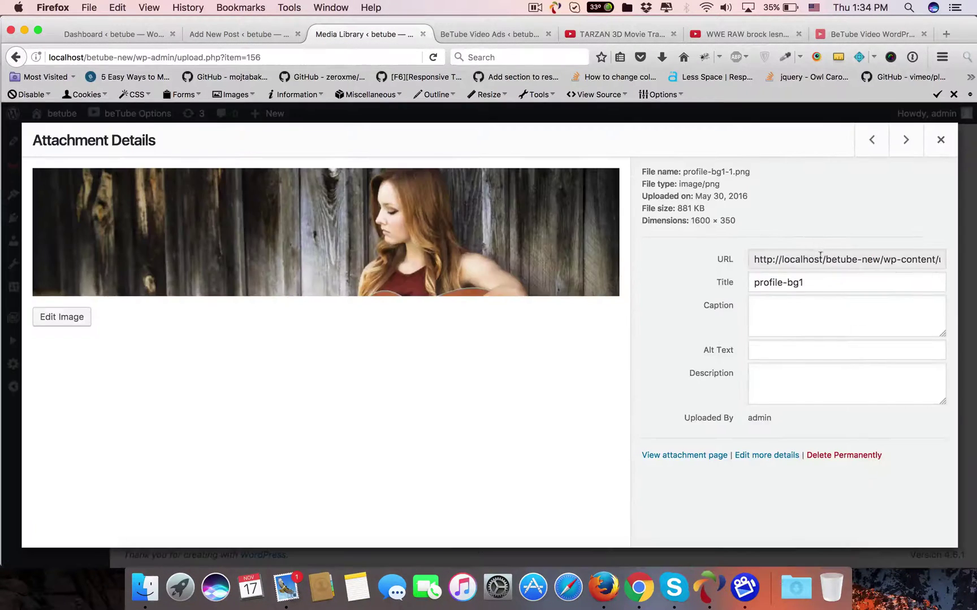
click(820, 258)
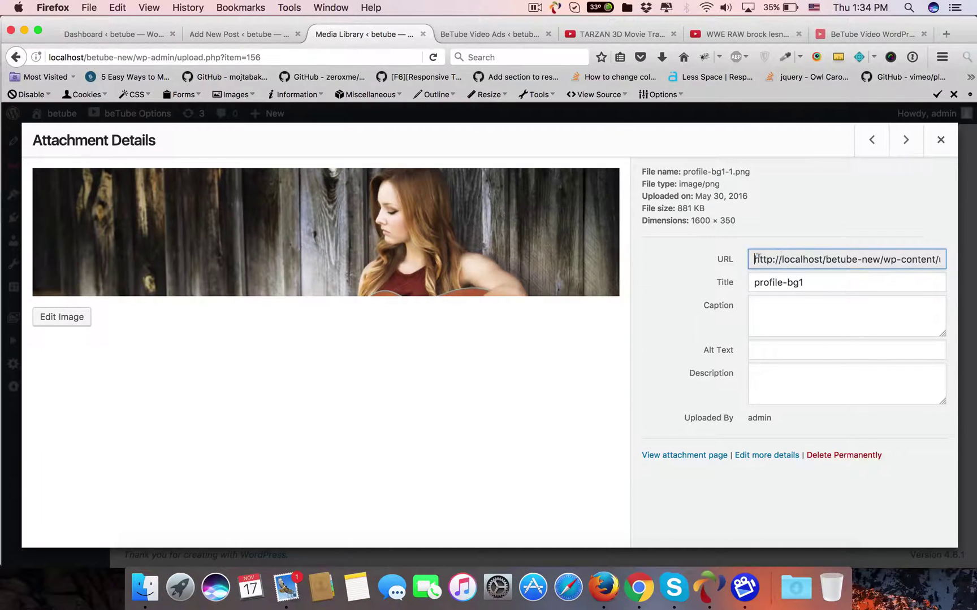
drag(781, 254, 951, 263)
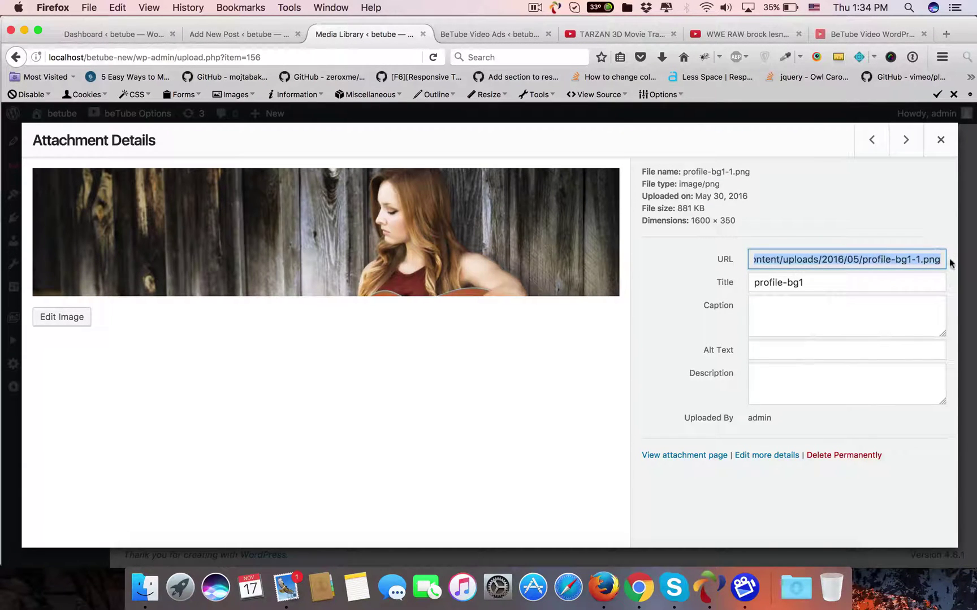
click(217, 35)
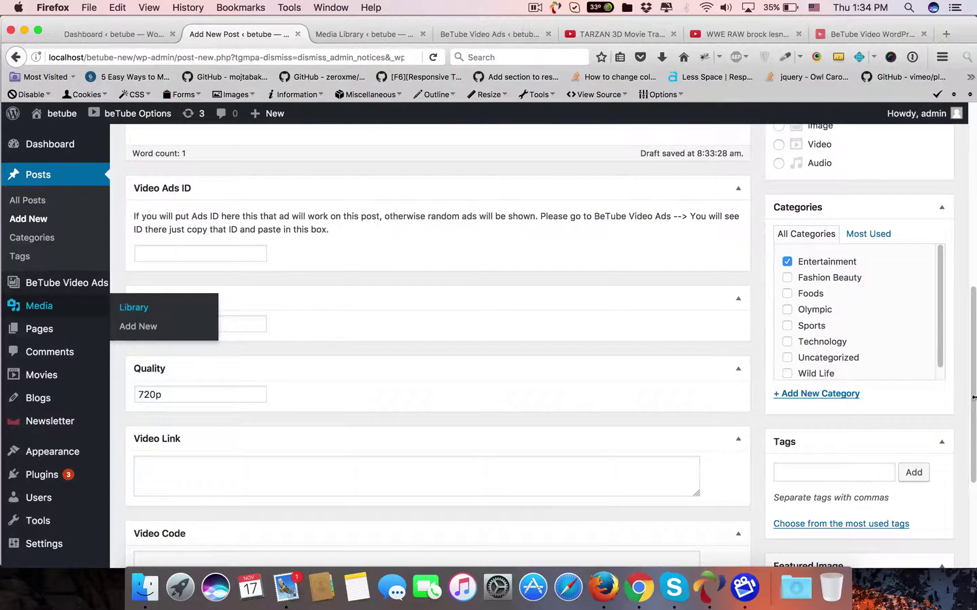
Step: Paste the 2016/05 uploads URL into Video File URL and change the file name to video.mp4
scroll(973, 398, down, 4)
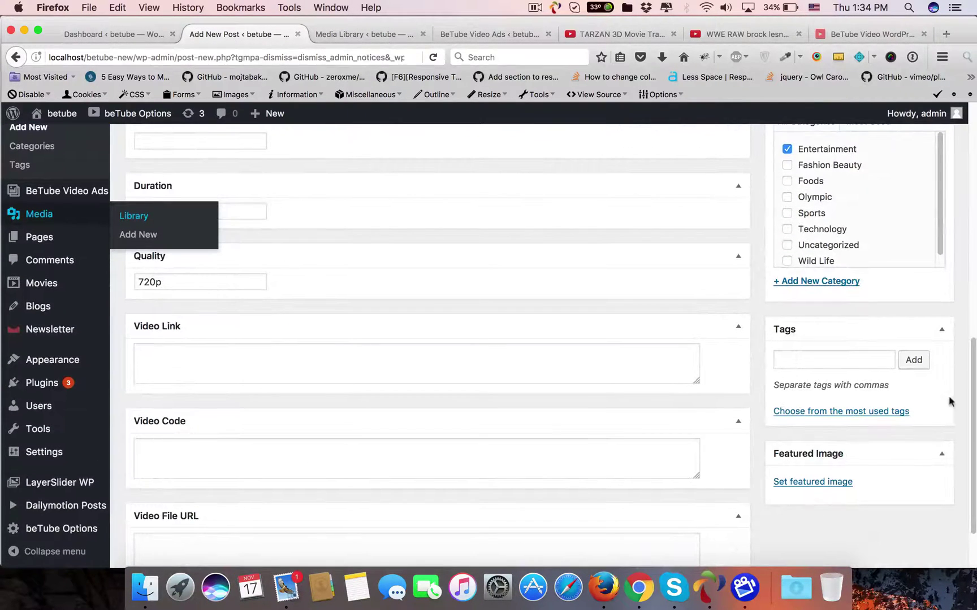
scroll(968, 399, down, 3)
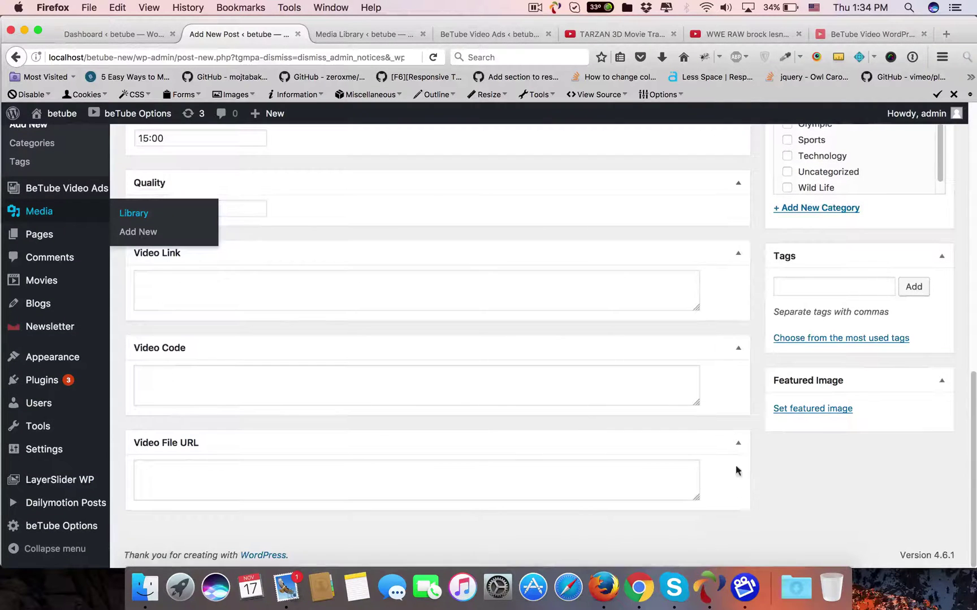
click(362, 484)
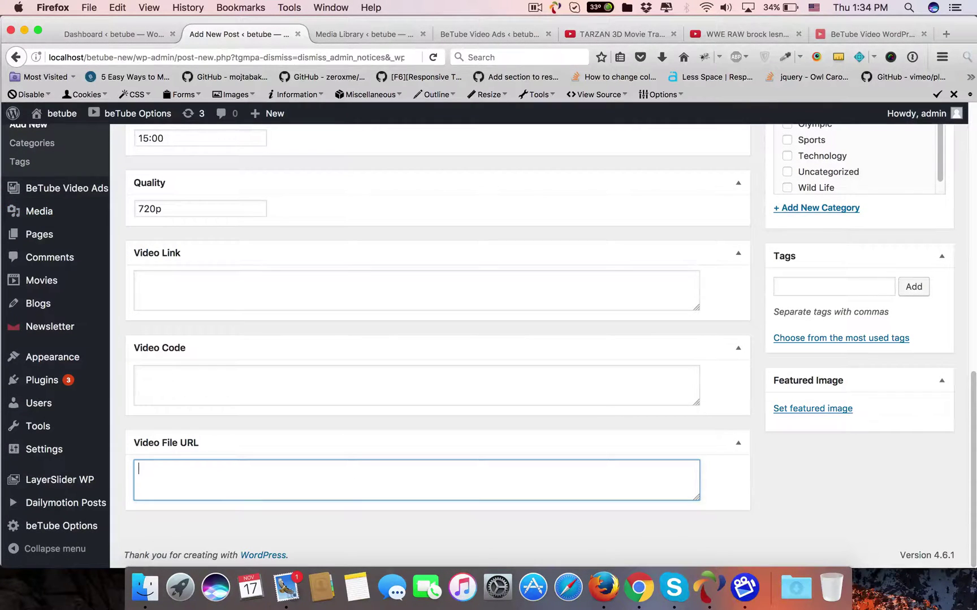
key(super+v)
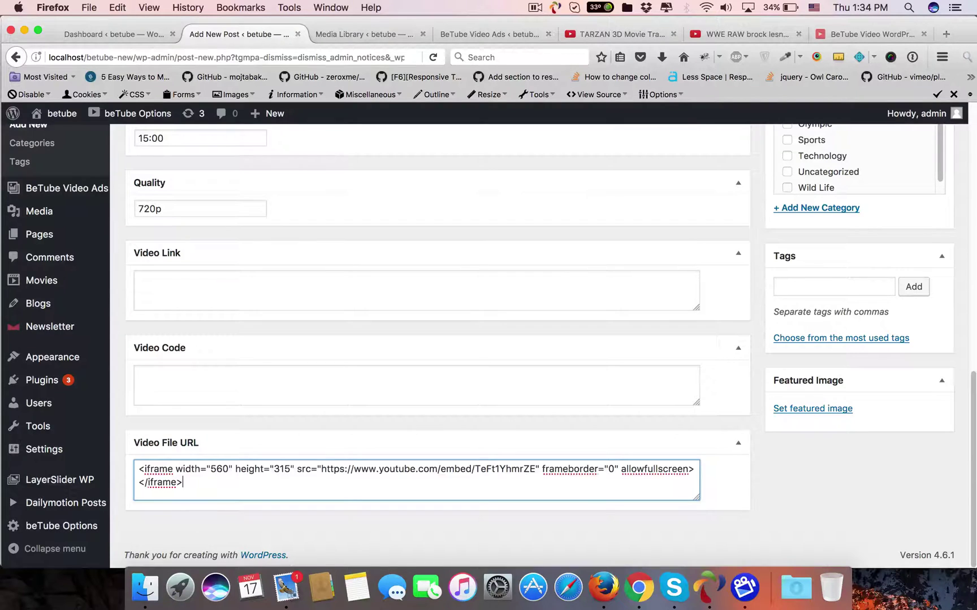
click(351, 35)
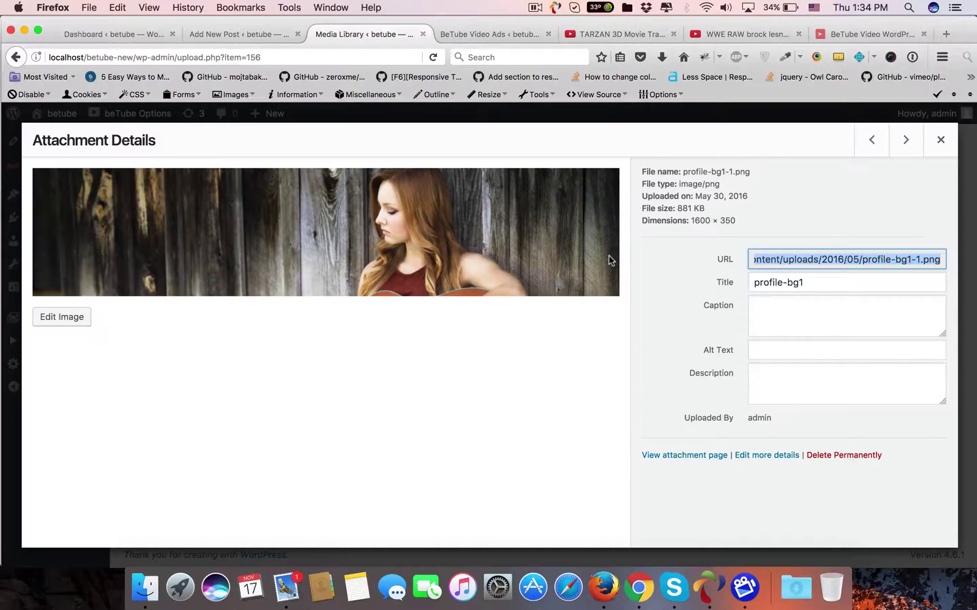
click(266, 34)
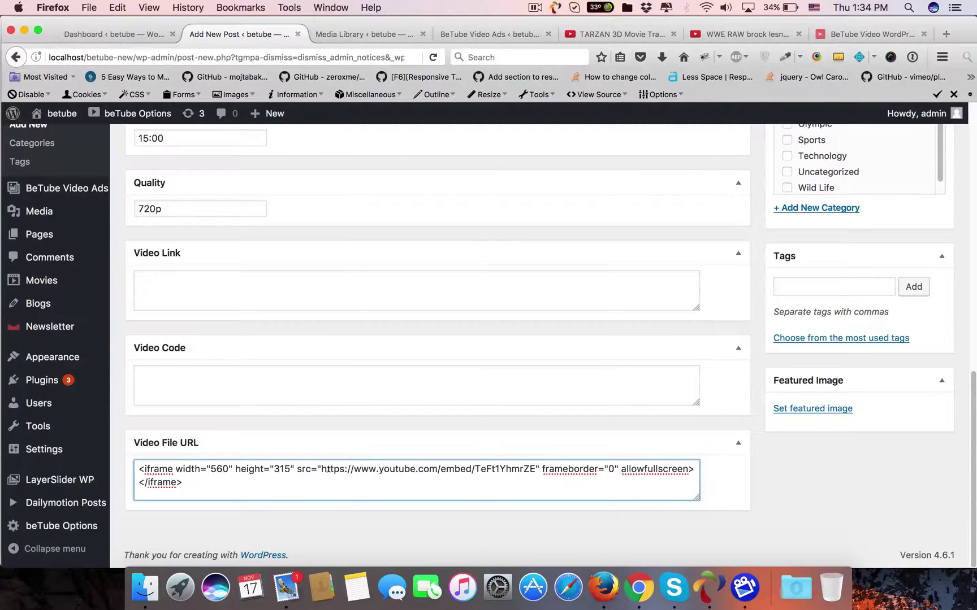
key(super+a)
text(http://localhost/betube-new/wp-content/uploads/2016/05/profile-bg1-1.png)
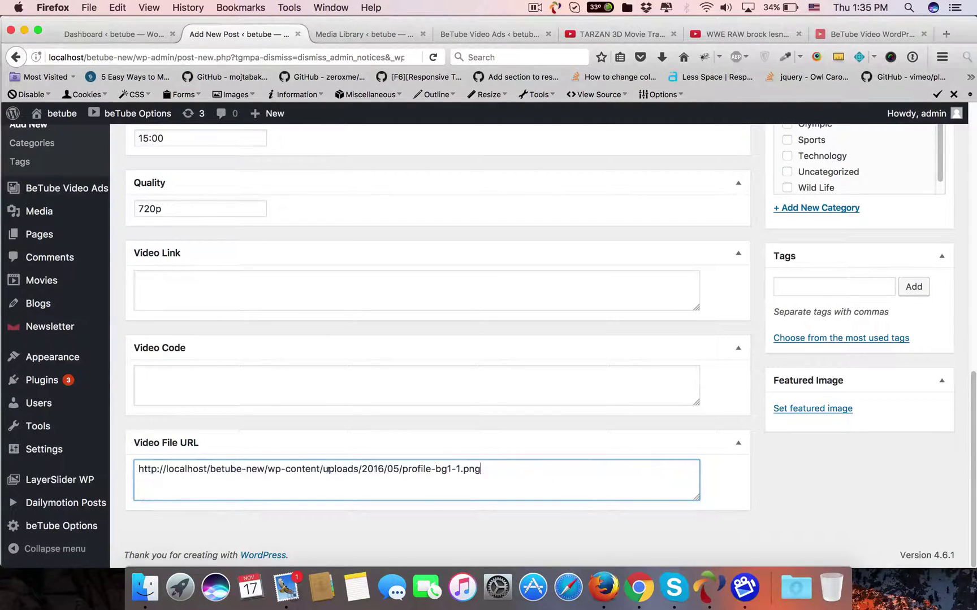
key(BackSpace)
key(BackSpace)
key(BackSpace)
key(BackSpace)
key(BackSpace)
key(BackSpace)
key(BackSpace)
key(BackSpace)
key(BackSpace)
key(BackSpace)
text(video.)
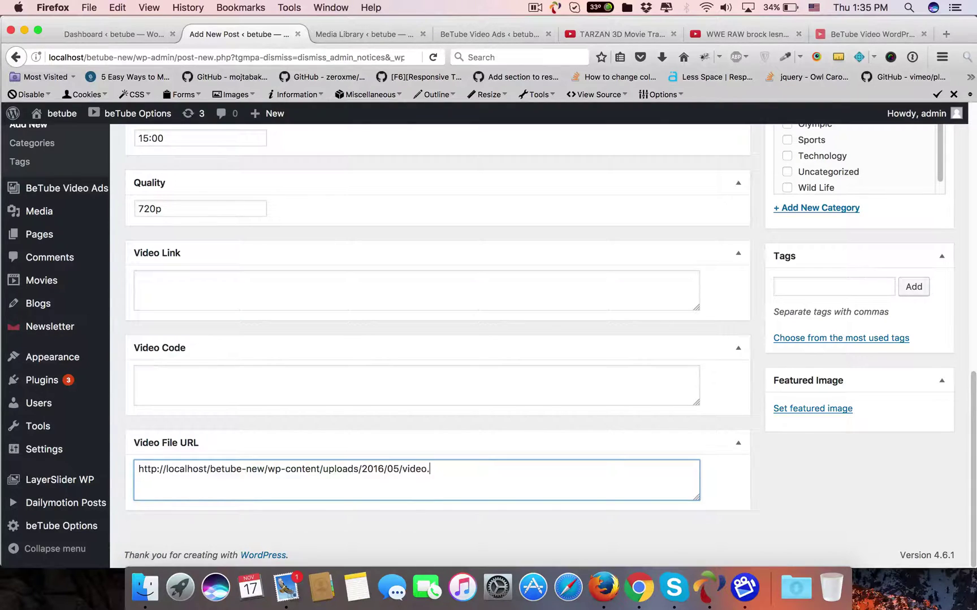
text(mp4)
Step: Choose the vintage-camera photo 04-1.jpg as the featured image
click(833, 415)
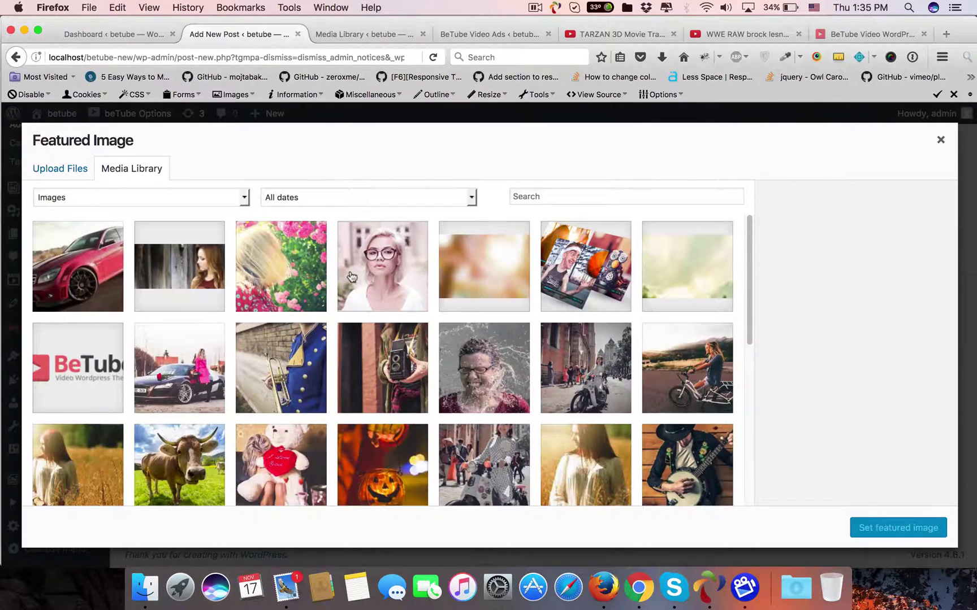
click(390, 374)
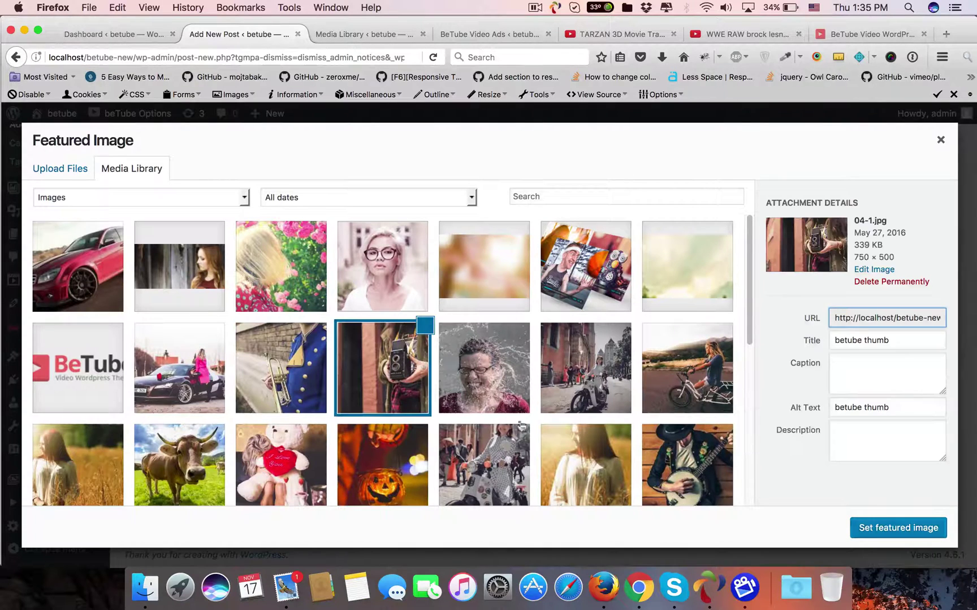
click(882, 527)
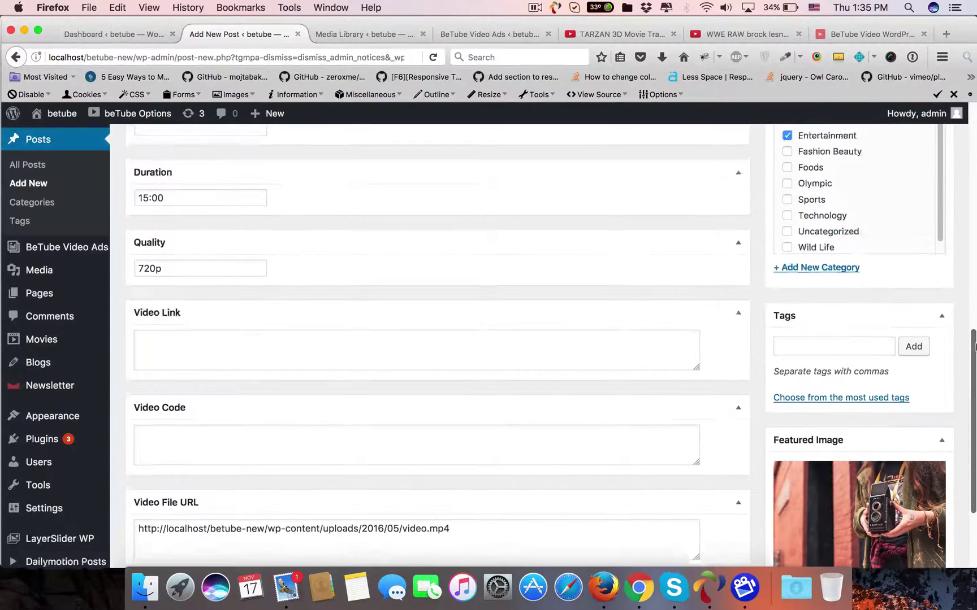
drag(973, 391, 974, 241)
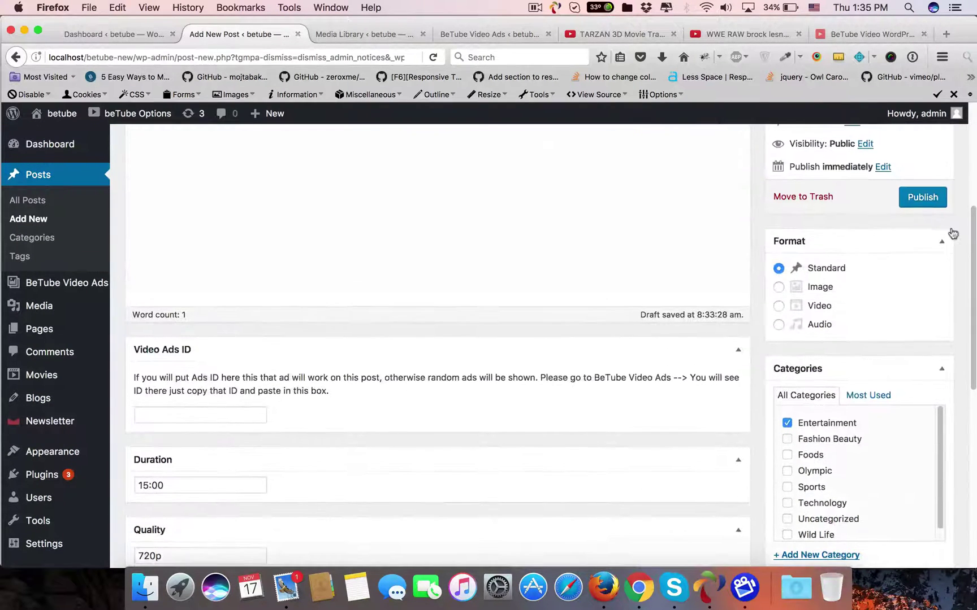